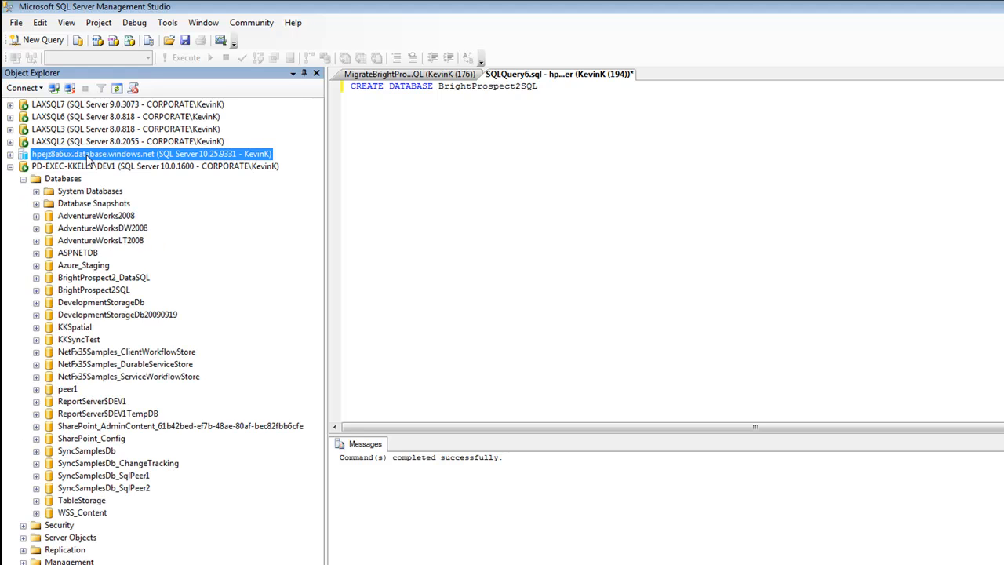
Step: Examine the tables and views of the BrightProspect2SQL database on the PD-EXEC-KKELL1\DEV1 server
click(95, 292)
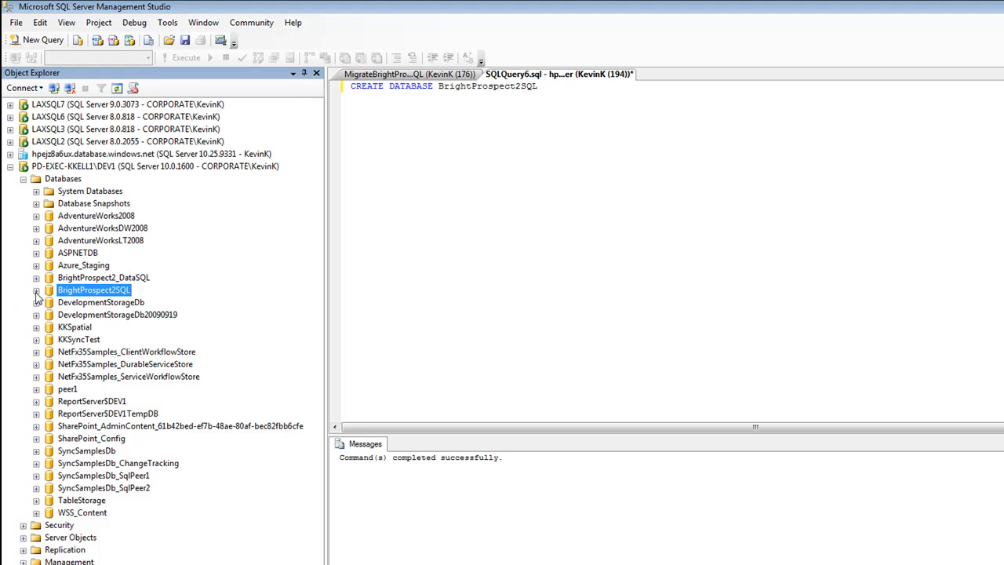
click(36, 291)
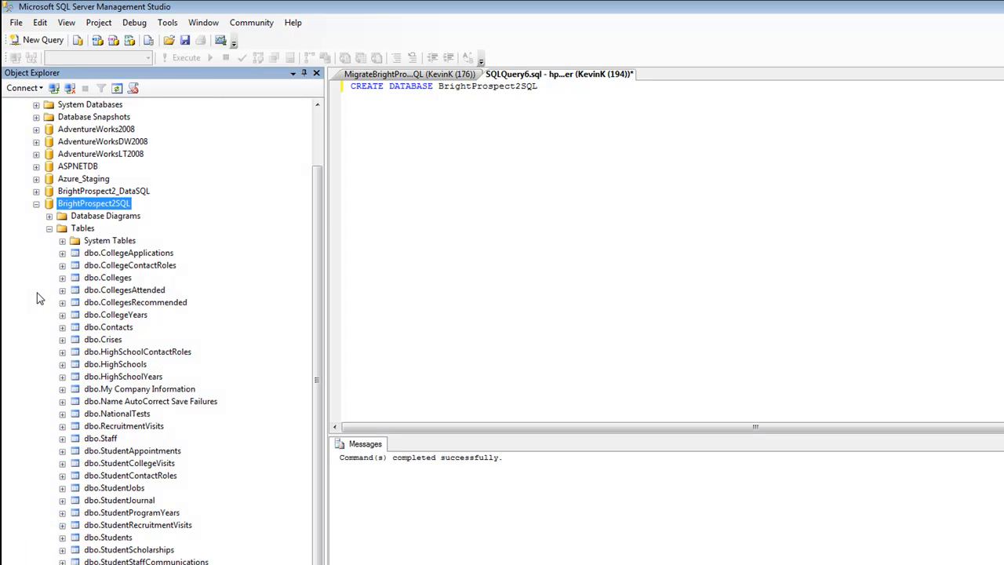
click(49, 228)
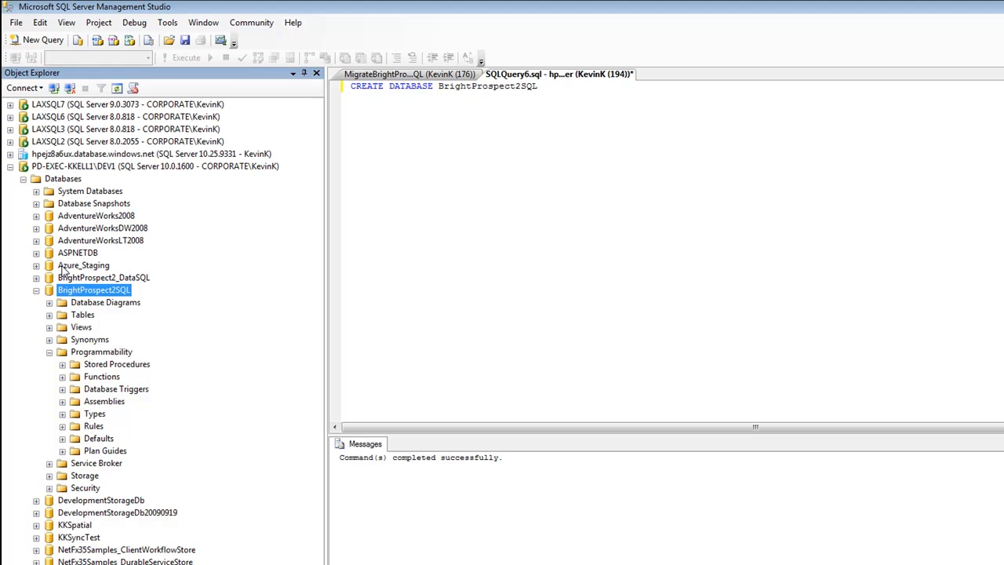
click(48, 315)
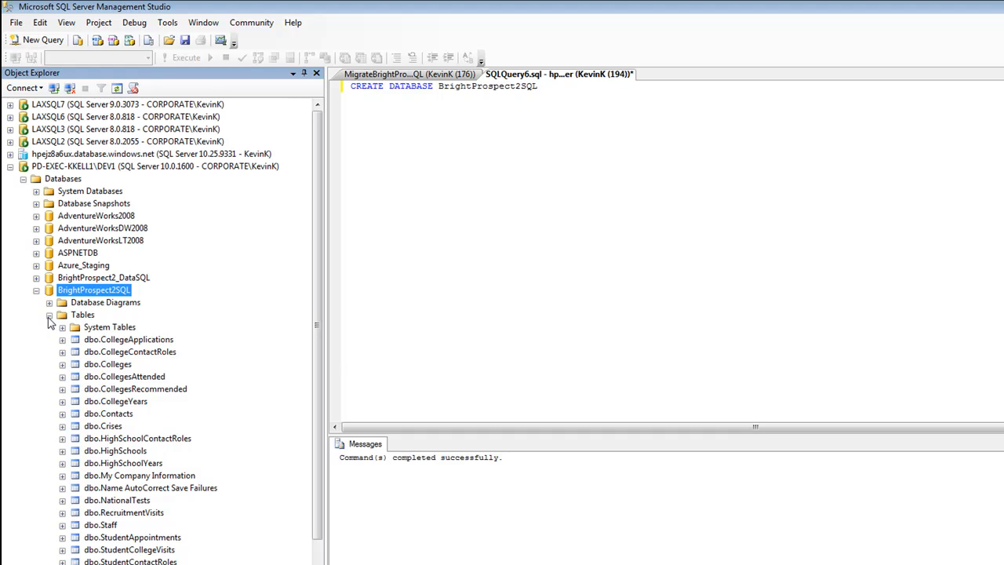
click(49, 314)
click(49, 327)
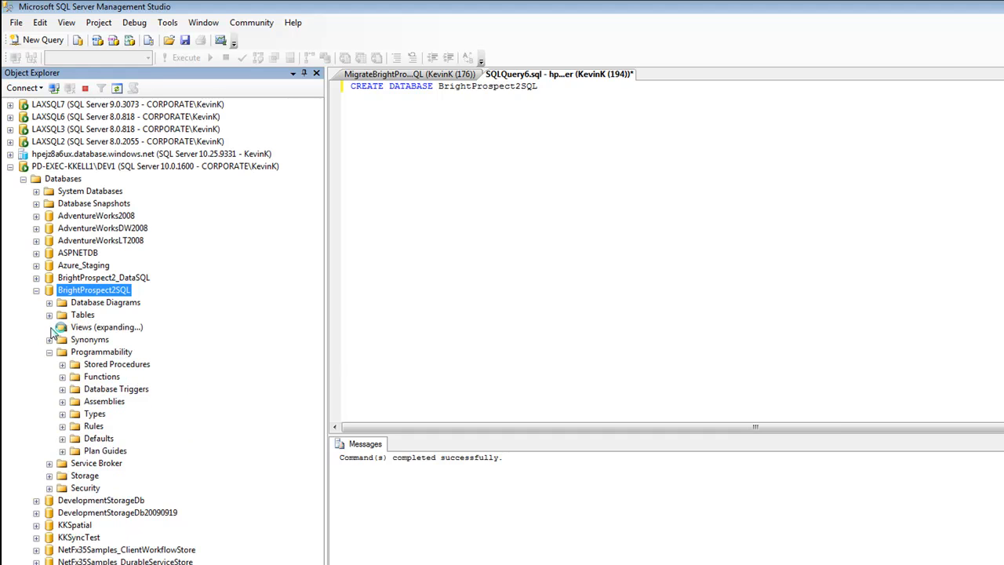
click(49, 327)
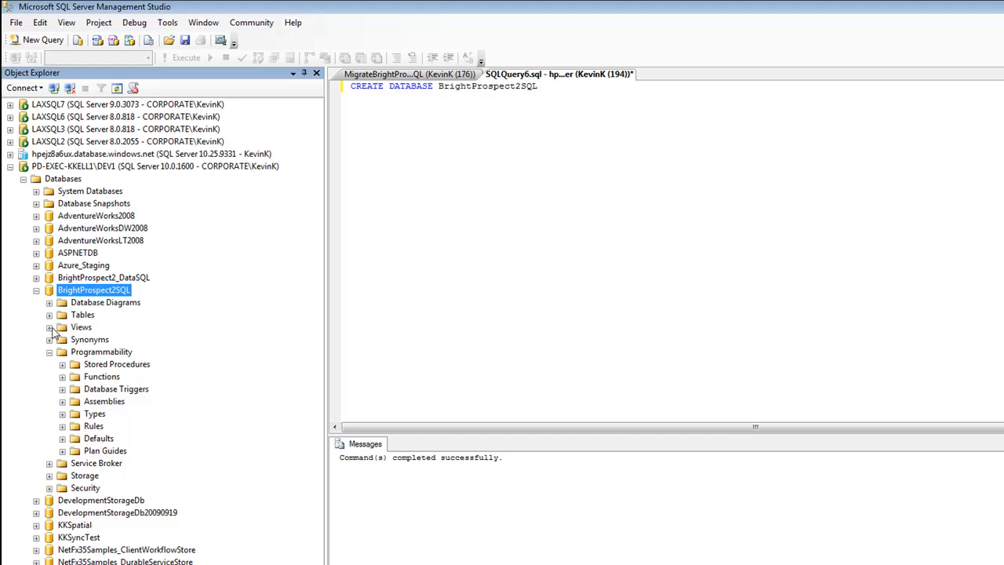
Step: Examine the stored procedures and table-valued functions of the BrightProspect2SQL database
click(62, 364)
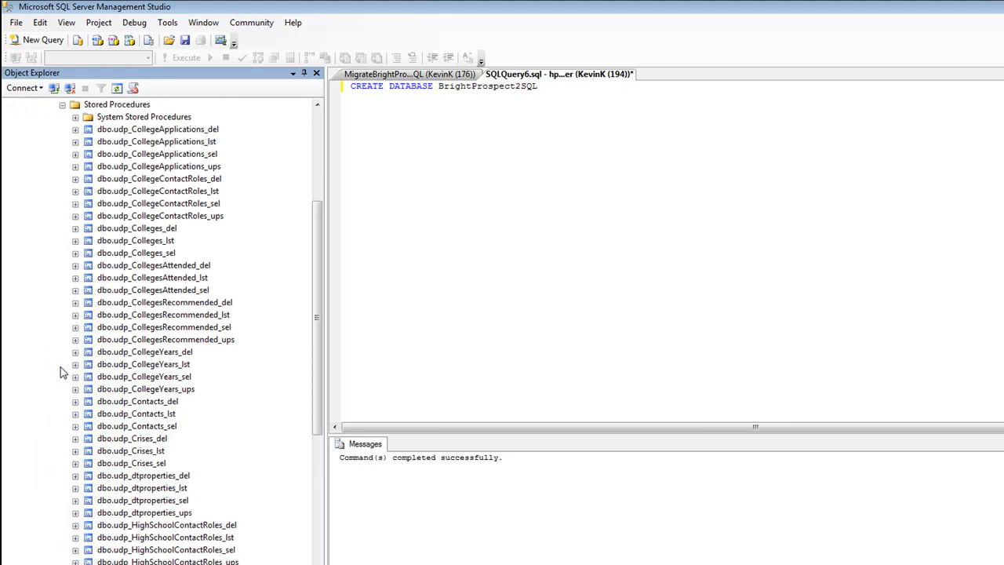
click(64, 107)
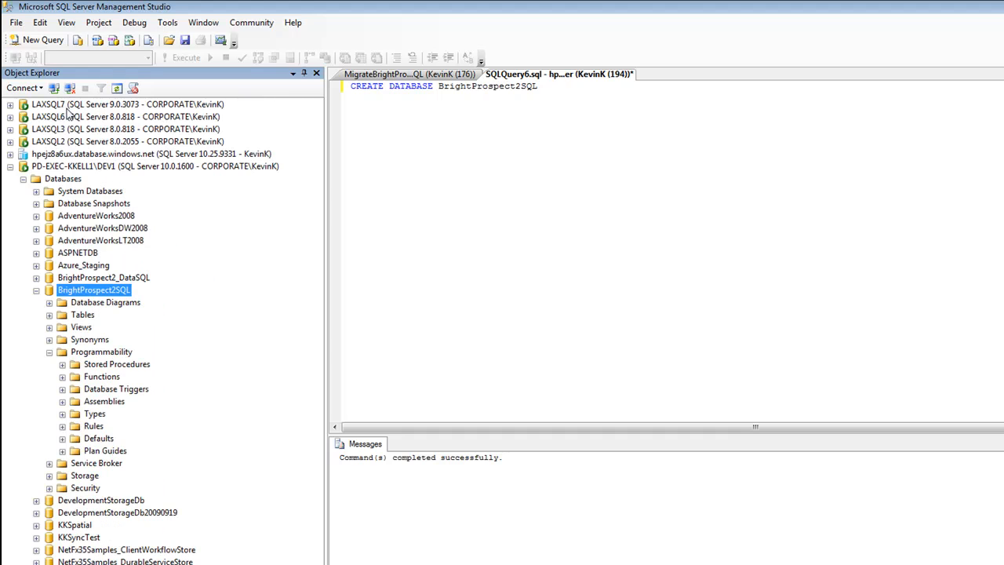
click(62, 377)
click(76, 389)
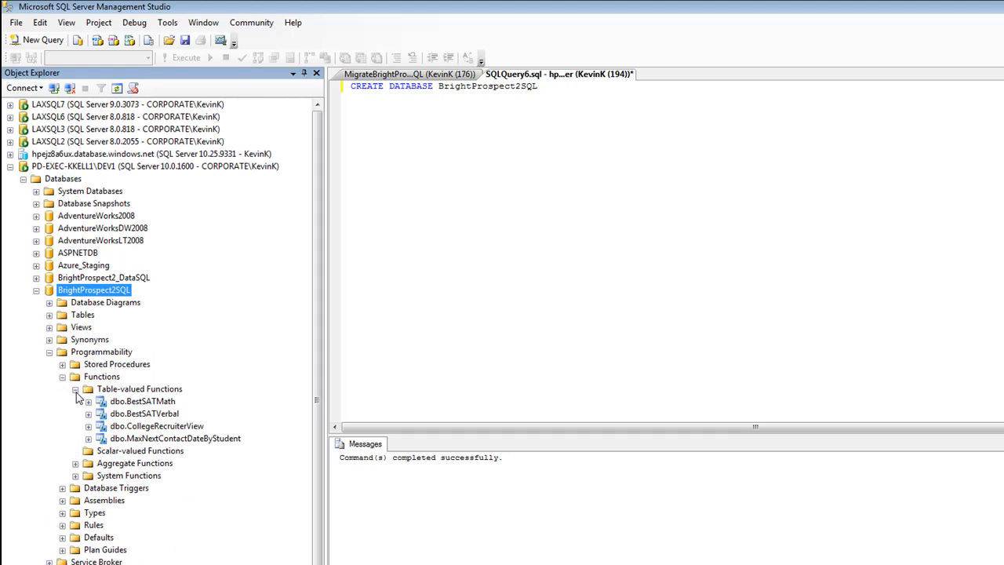
click(62, 377)
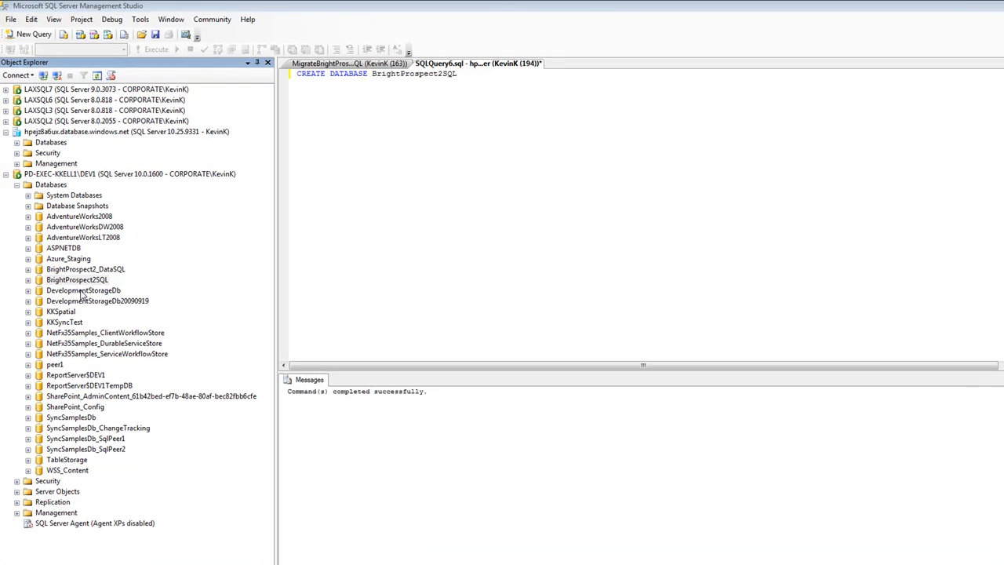
Step: Start generating scripts for the entire BrightProspect2SQL database and all its objects, with output saved to a new query window
right_click(81, 283)
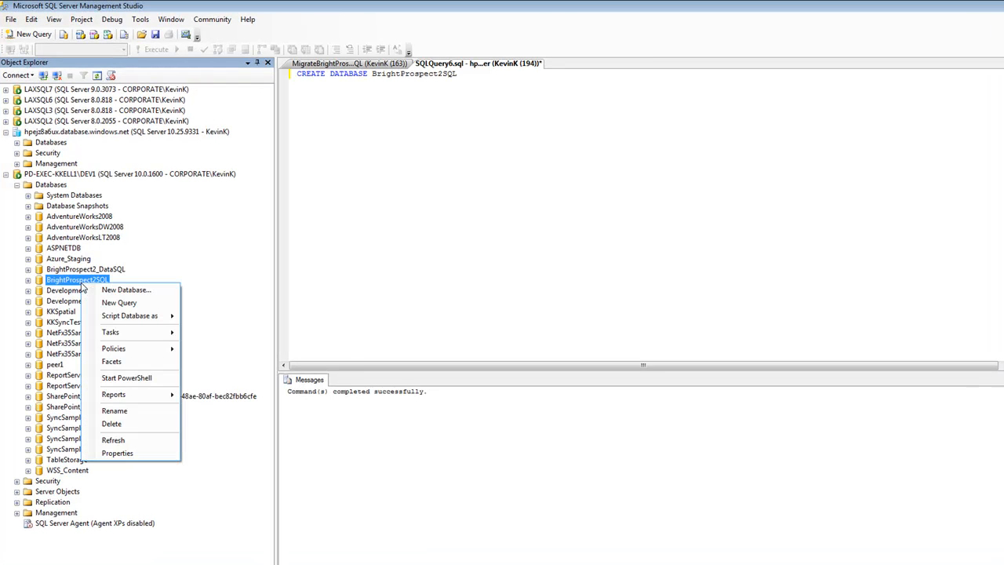
mouse_move(117, 333)
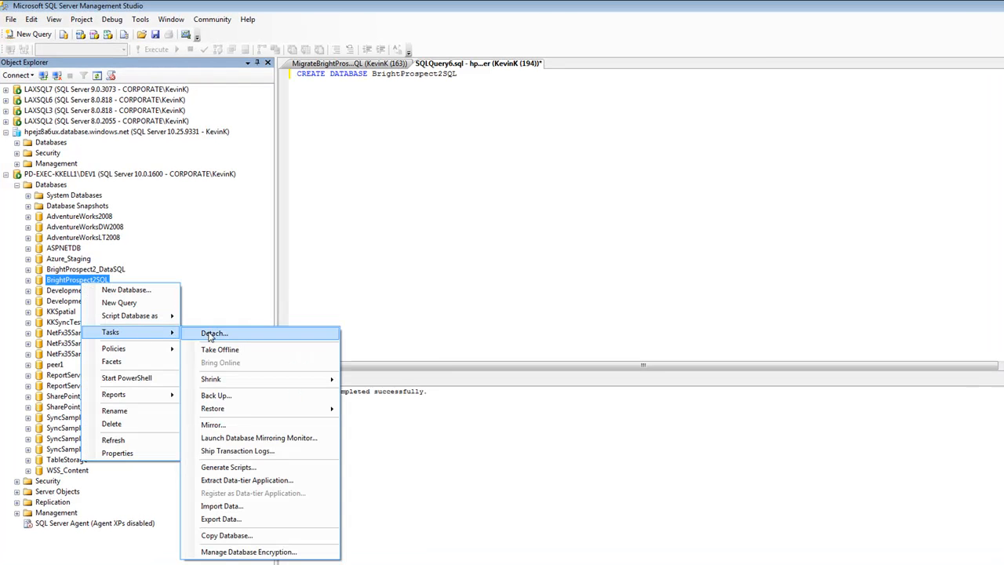
click(248, 468)
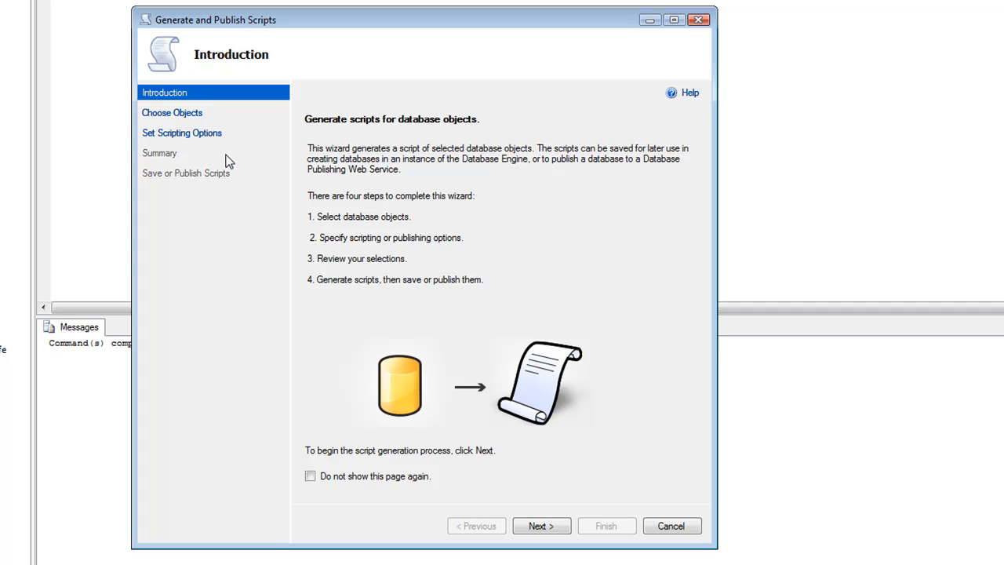
click(554, 536)
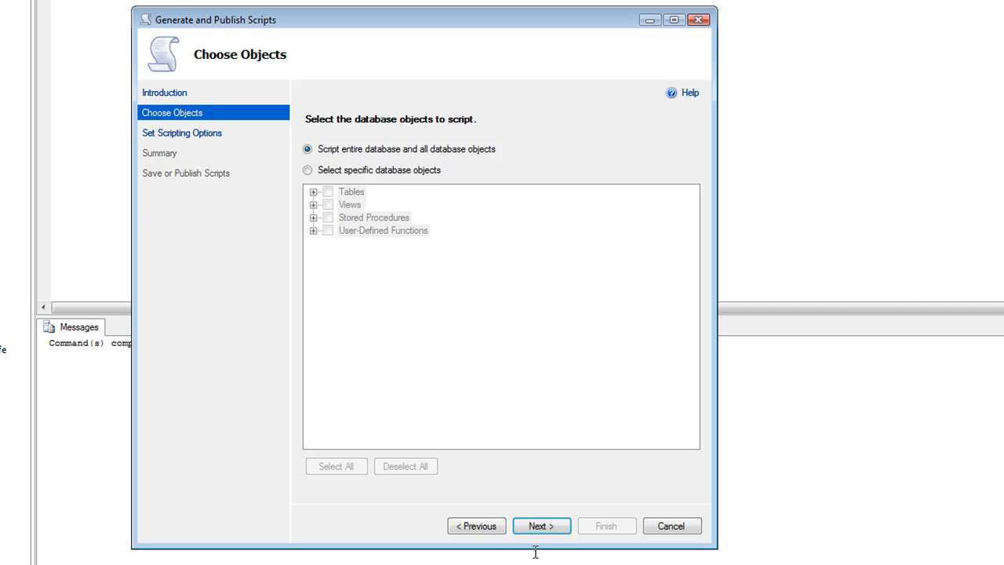
click(541, 525)
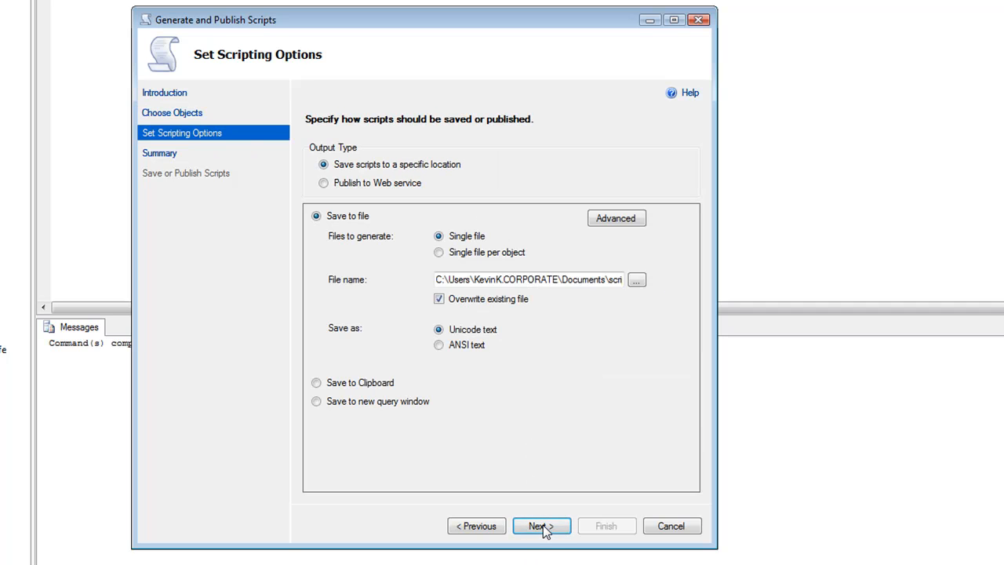
click(317, 402)
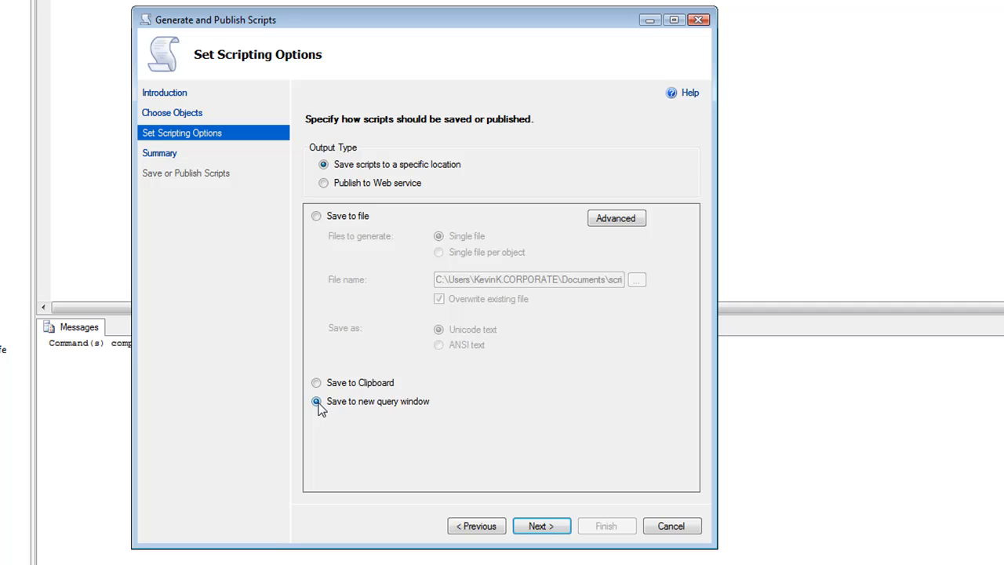
Step: In the advanced scripting options, set ANSI Padding to False, Convert UDDTs to Base Types to True and Script Extended Properties to False
click(616, 219)
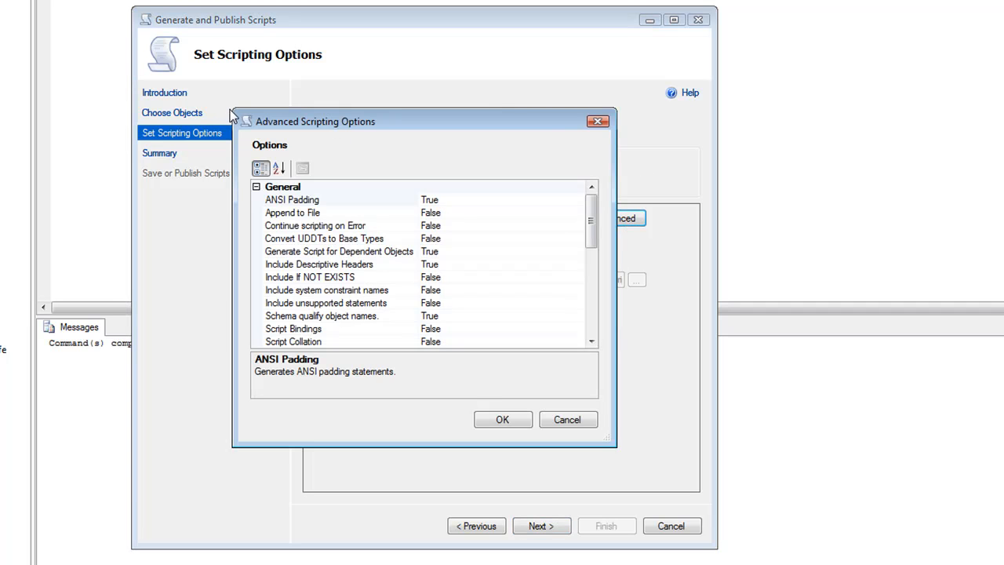
drag(228, 106, 161, 31)
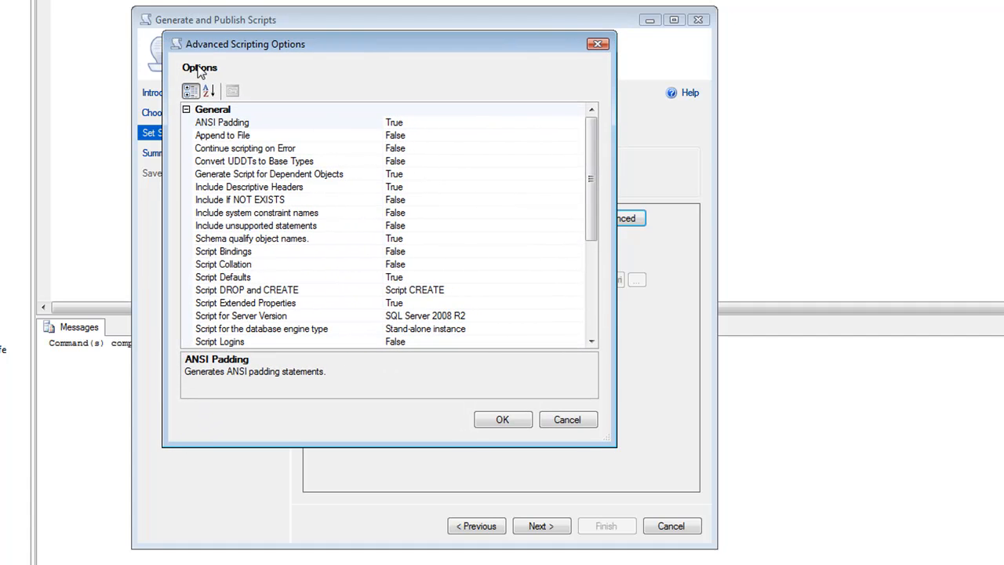
click(430, 123)
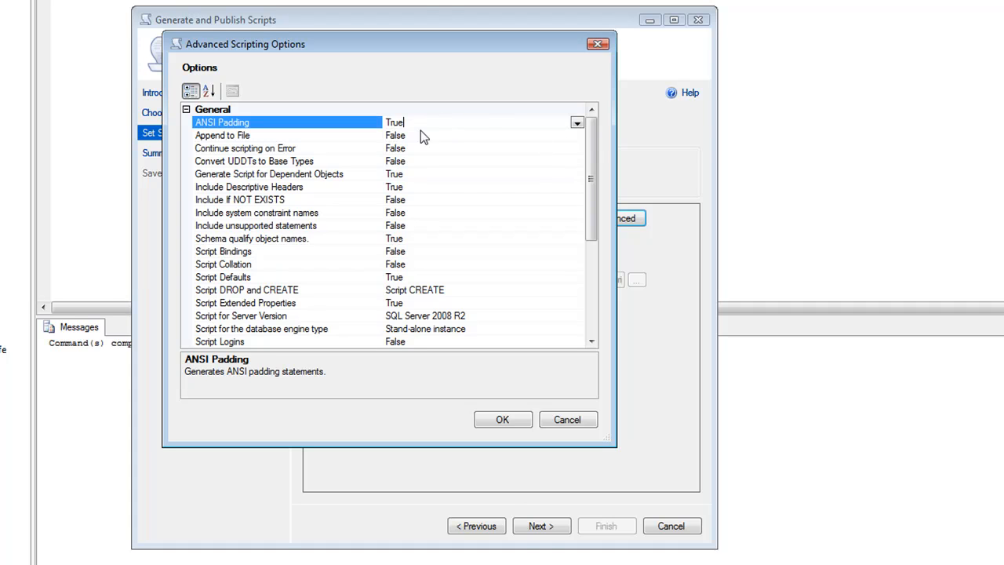
double_click(418, 123)
click(413, 160)
double_click(413, 160)
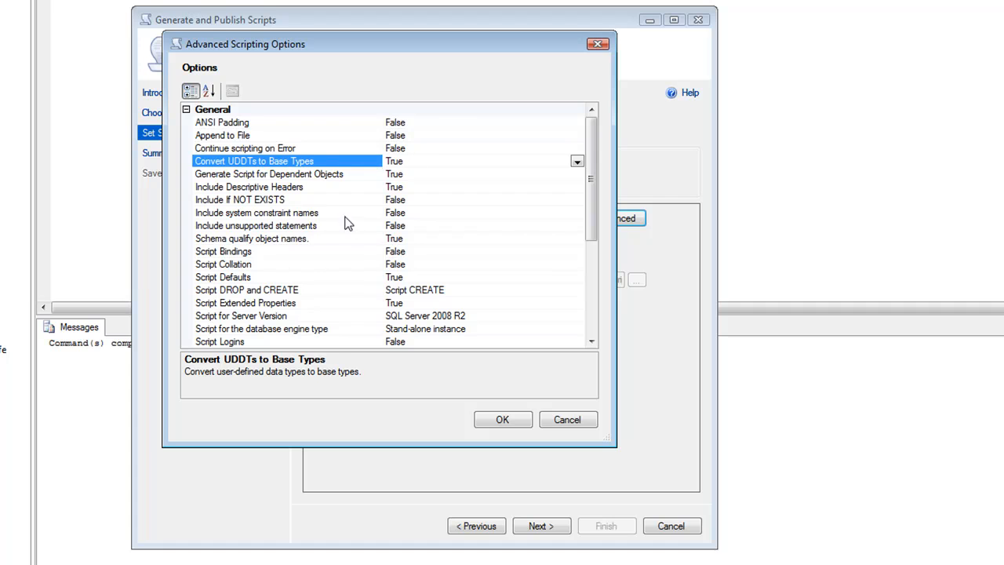
click(419, 303)
double_click(418, 303)
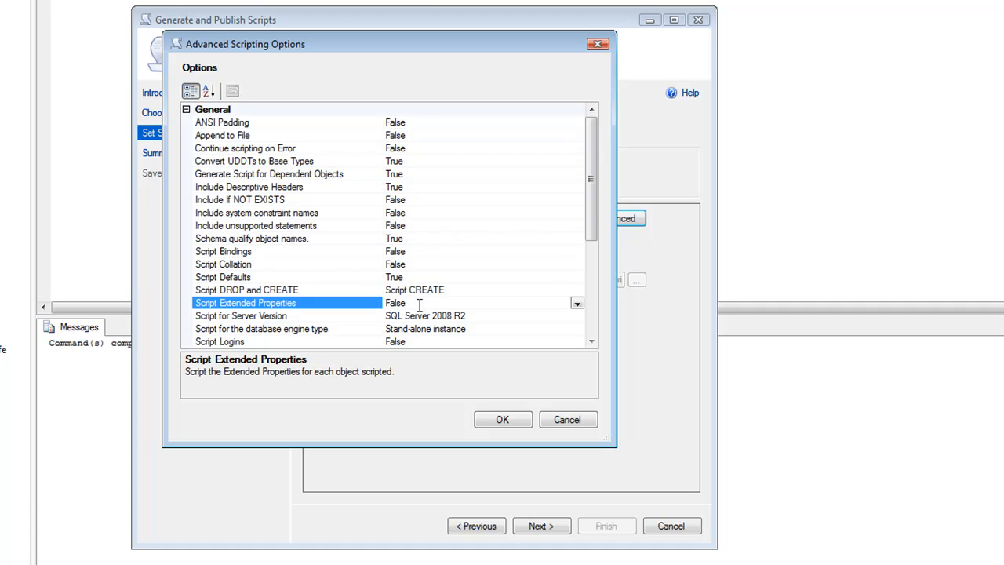
Step: Set Script USE DATABASE to False and accept the advanced scripting options
click(592, 343)
click(592, 343)
click(592, 343)
click(591, 342)
click(591, 343)
click(592, 343)
click(592, 343)
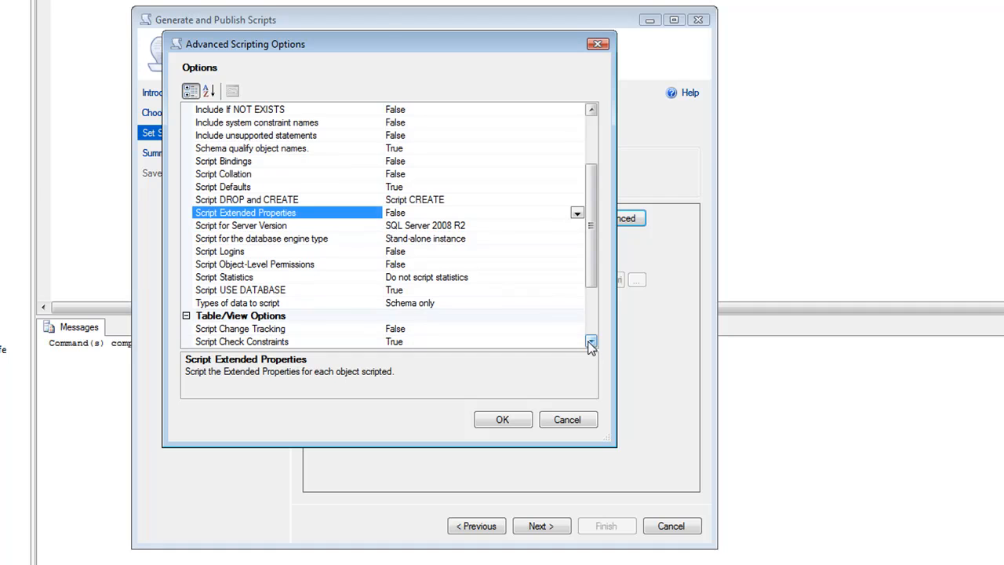
click(415, 290)
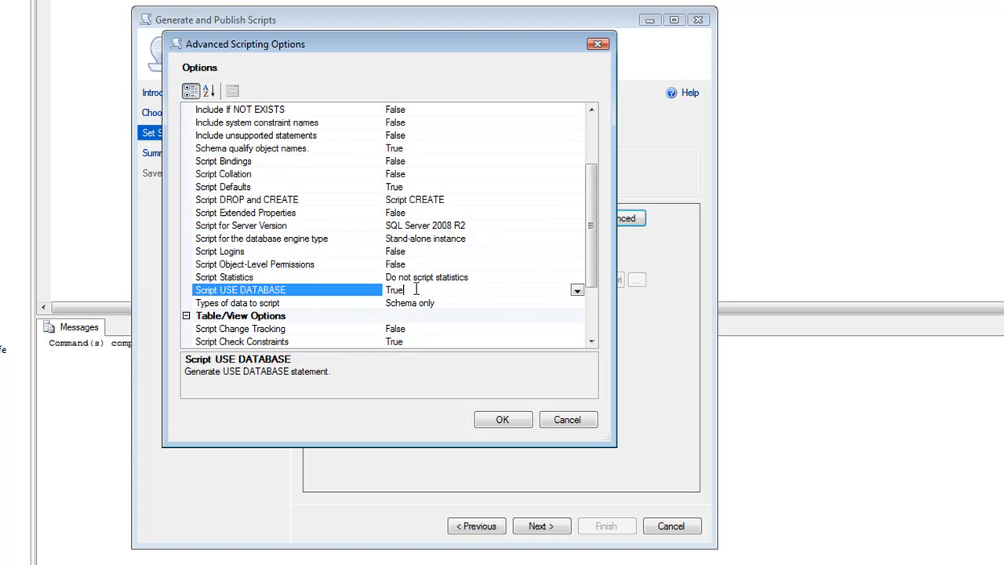
double_click(415, 290)
click(591, 342)
click(590, 342)
click(591, 342)
click(591, 342)
click(590, 342)
click(591, 342)
click(591, 342)
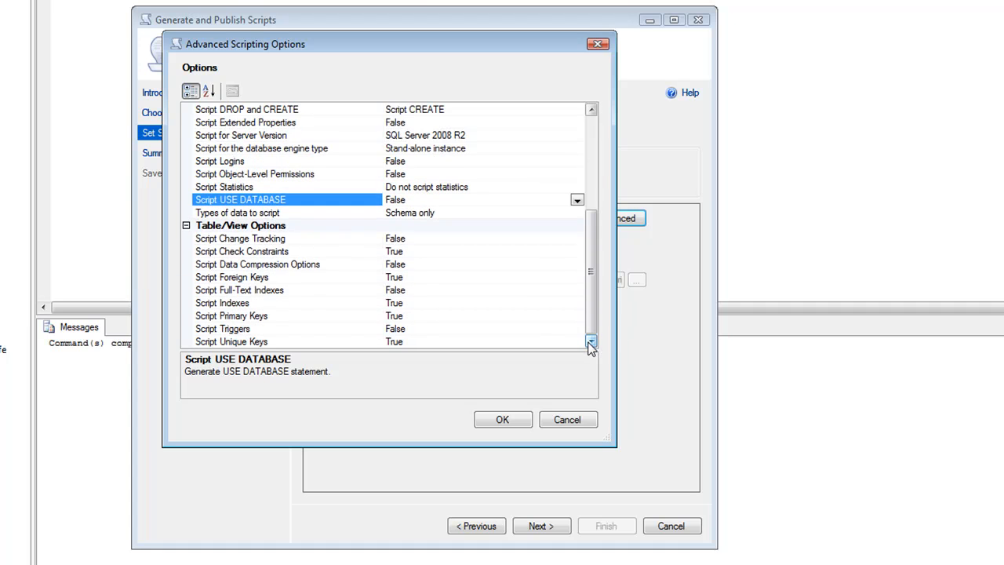
click(503, 420)
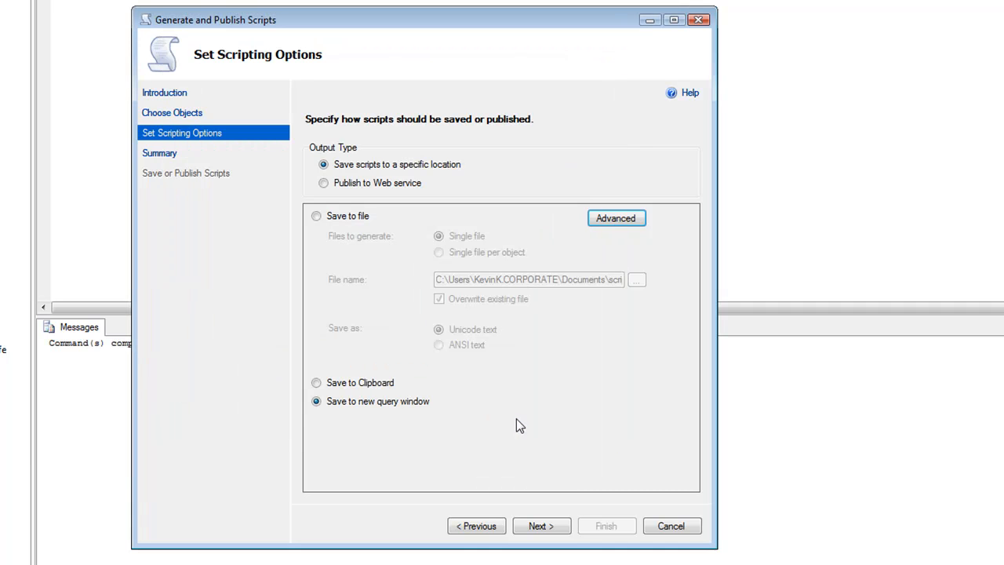
Step: Review the General and Table/View options in the summary, generate the script and finish the wizard
click(549, 527)
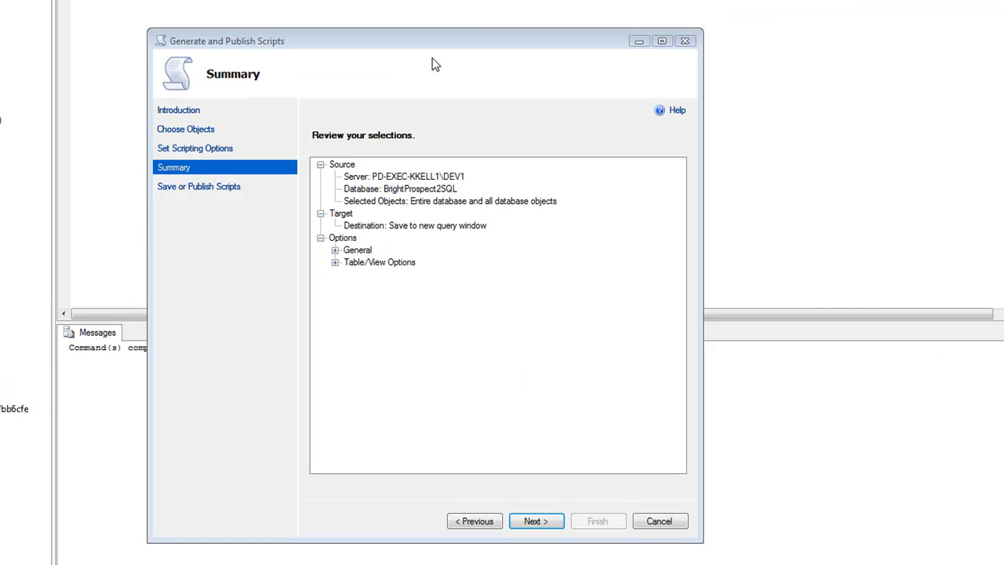
click(334, 249)
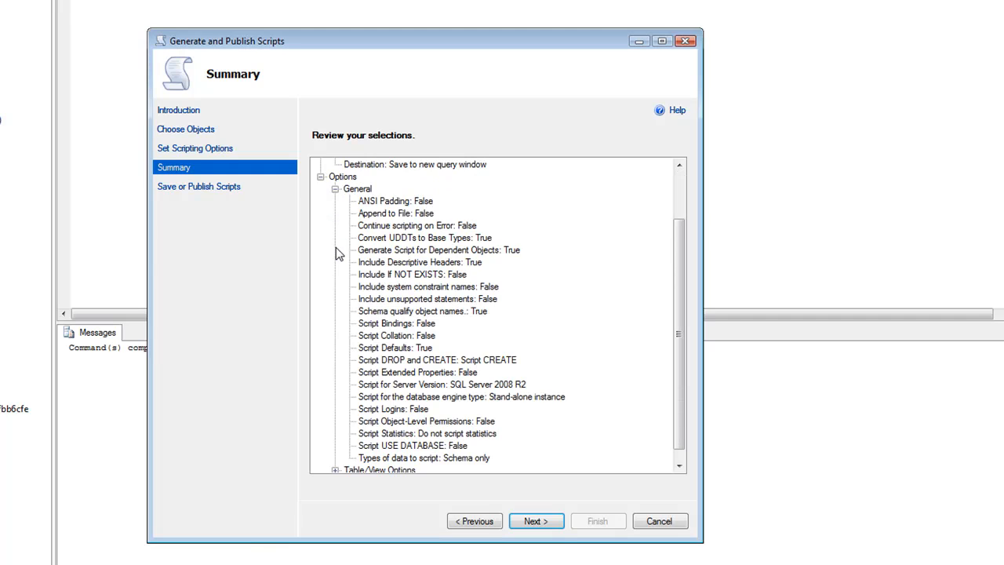
scroll(454, 227, down, 1)
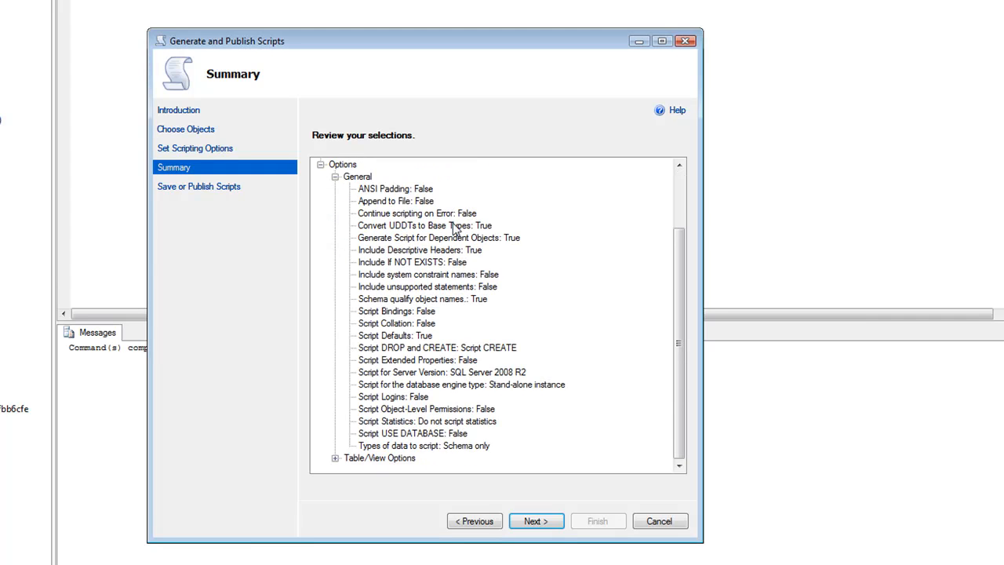
click(335, 176)
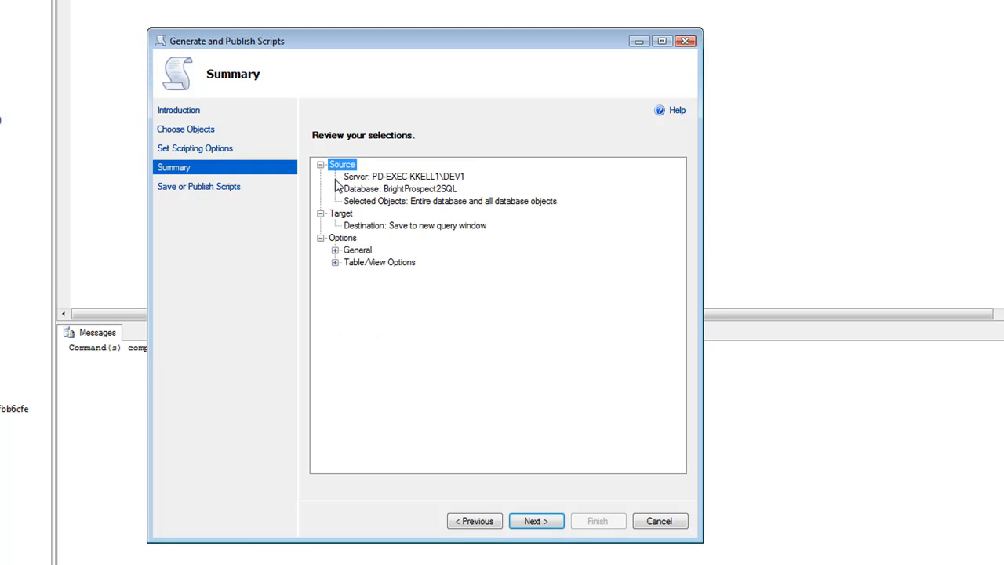
click(335, 263)
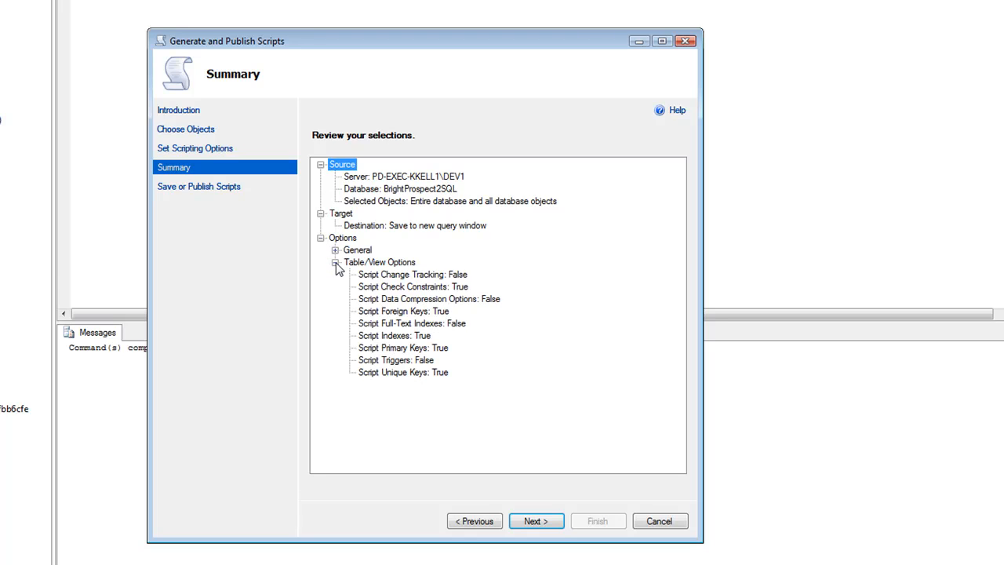
click(335, 262)
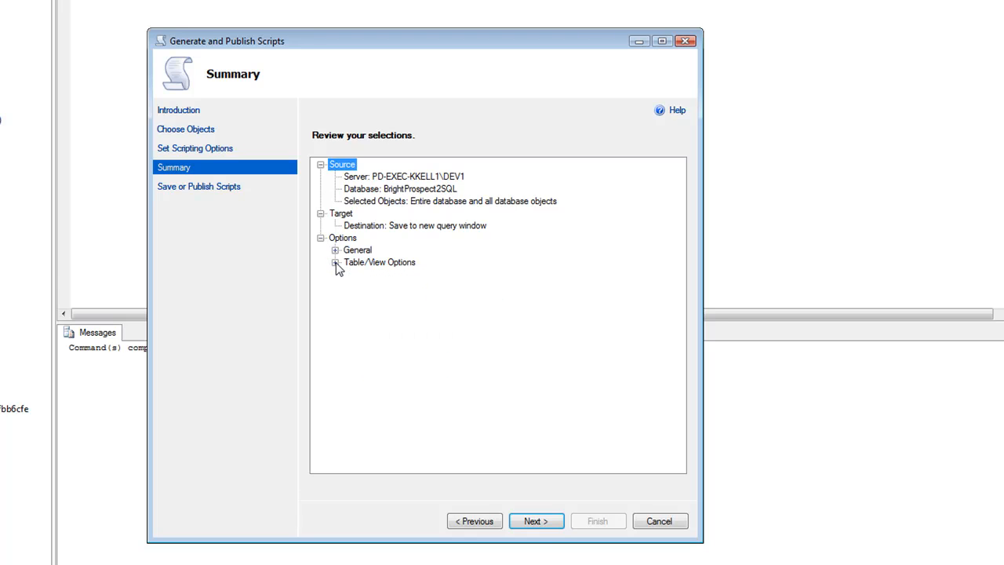
click(535, 522)
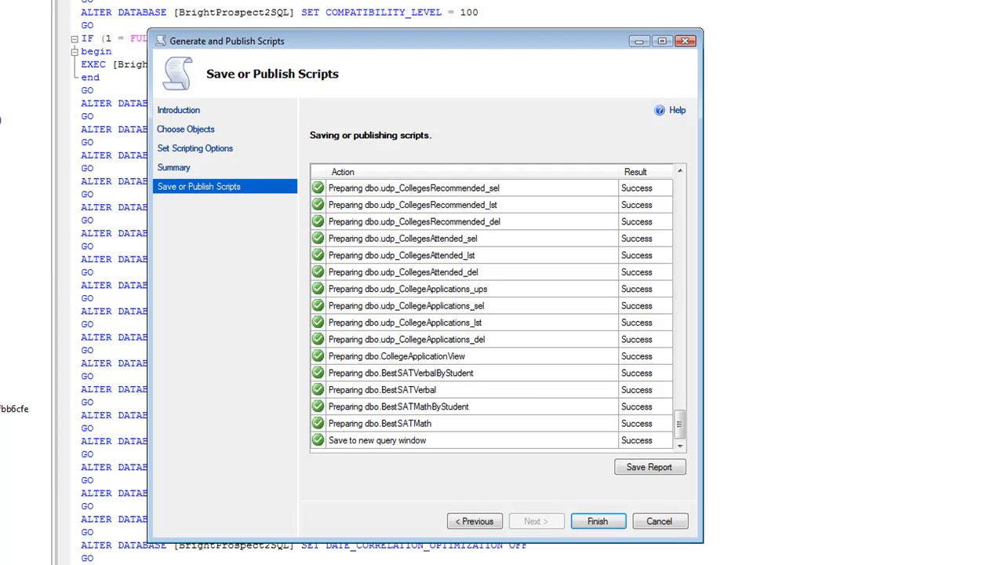
click(610, 520)
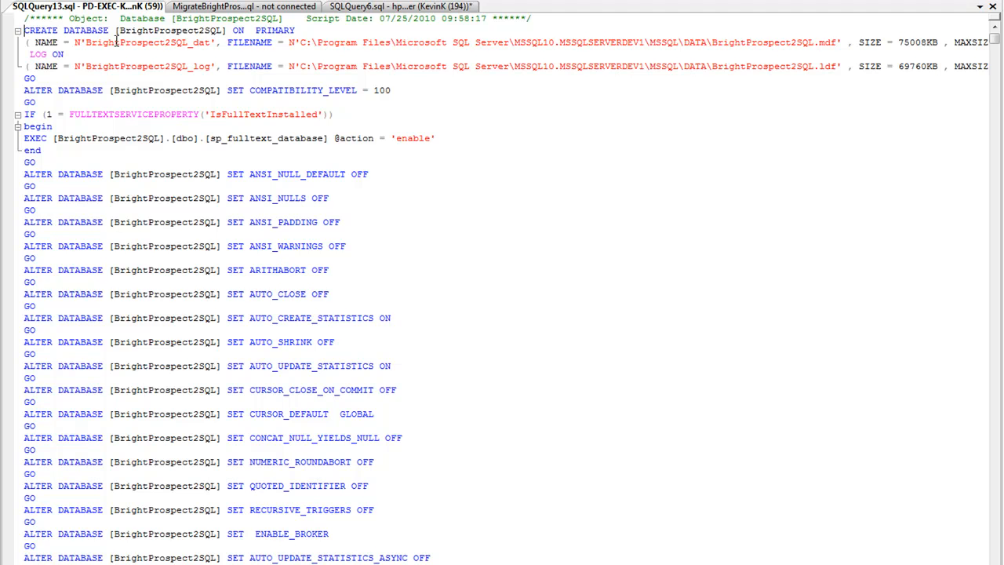
Step: Delete everything from the CREATE DATABASE statement down to the line before CREATE TABLE [dbo].[Test_lup] in the generated script
key(shift+Down)
key(shift+Down)
key(shift+Down)
key(shift+Down)
key(shift+Down)
key(shift+Down)
key(shift+Down)
key(shift+Down)
key(shift+Down)
key(shift+Down)
key(shift+Down)
key(shift+Down)
key(shift+Down)
key(shift+Down)
key(shift+Down)
key(shift+Down)
key(shift+Down)
key(shift+Down)
key(shift+Down)
key(shift+Down)
key(shift+Down)
key(shift+Down)
key(shift+Down)
key(shift+Down)
key(shift+Down)
key(shift+Down)
key(shift+Down)
key(shift+Down)
key(shift+Down)
key(shift+Down)
key(shift+Down)
key(shift+Down)
key(shift+Down)
key(shift+Down)
key(shift+Down)
key(shift+Down)
key(shift+Down)
key(shift+Down)
key(shift+Down)
key(shift+Down)
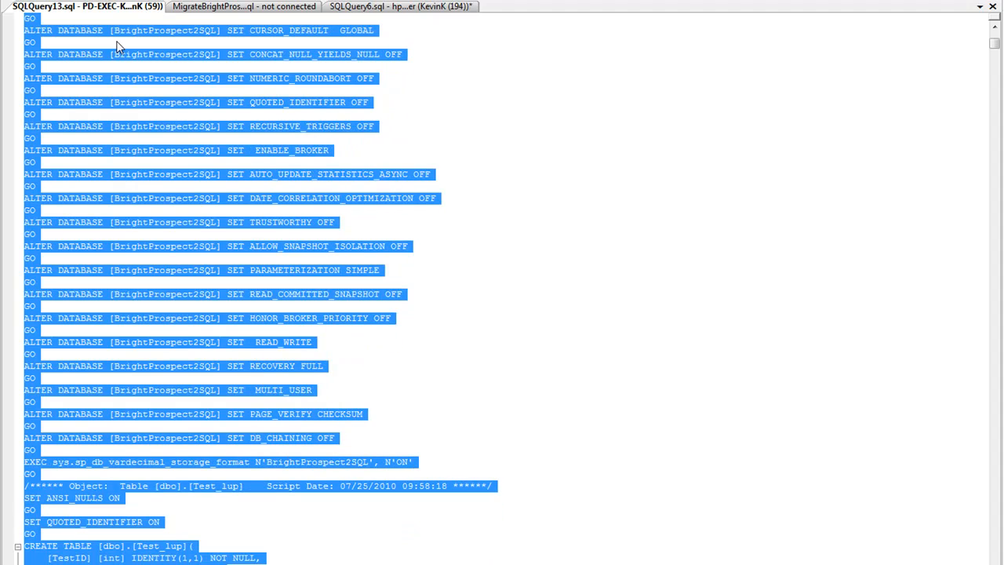
key(shift+Up)
key(shift+Up)
key(shift+Up)
key(shift+Up)
key(shift+Up)
key(shift+Up)
key(shift+Up)
key(shift+Up)
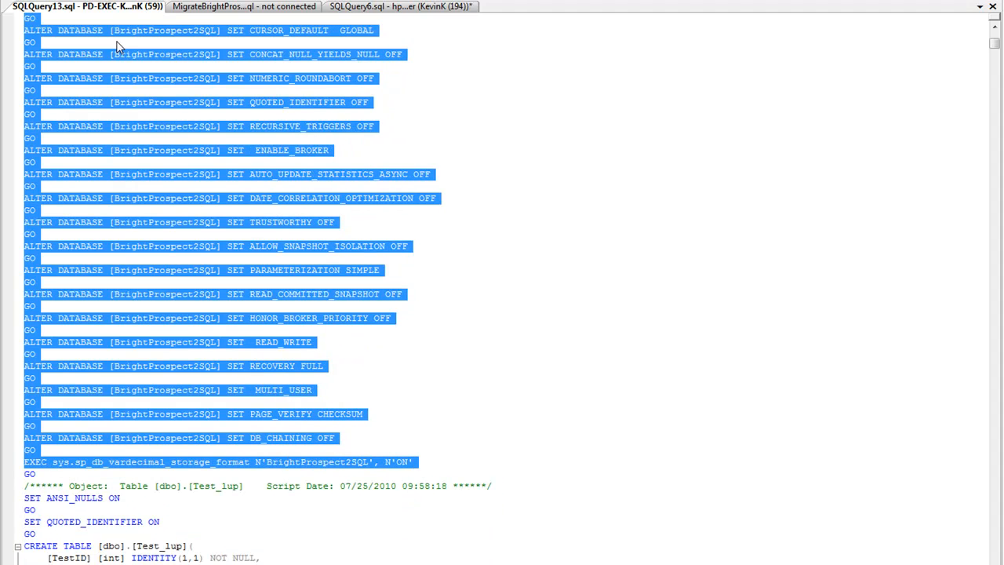
key(shift+Down)
key(shift+Down)
key(shift+Down)
key(shift+Down)
key(shift+Down)
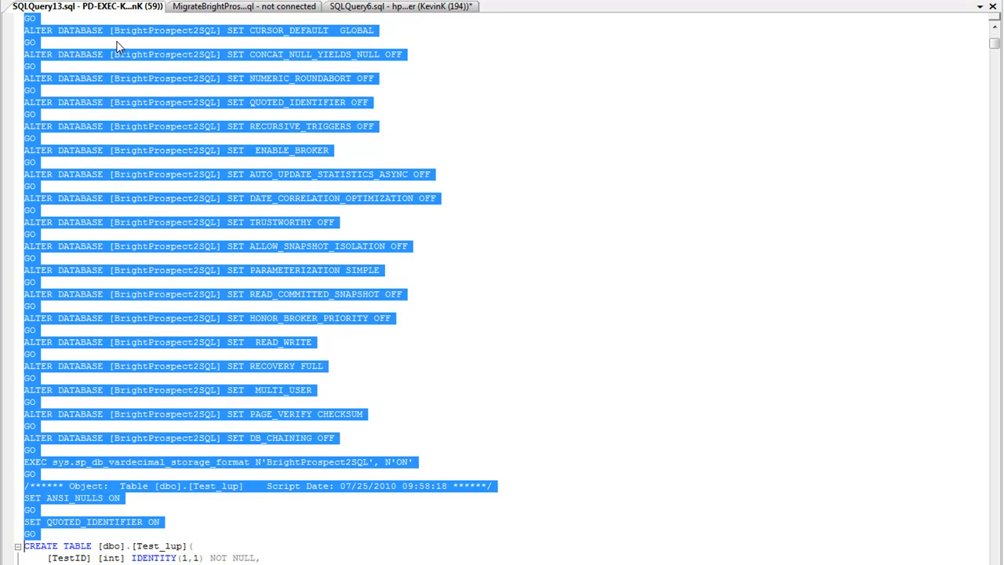
key(Delete)
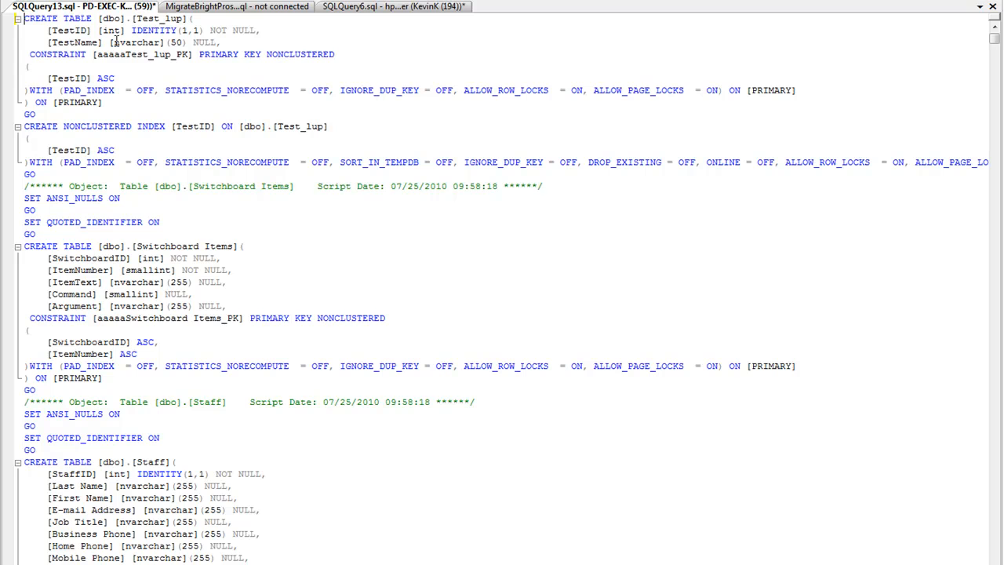
Step: Remove the WITH (...) ON [PRIMARY] options from the primary key constraint of the Test_lup table, keeping the closing parenthesis
key(Down)
key(shift+End)
key(Delete)
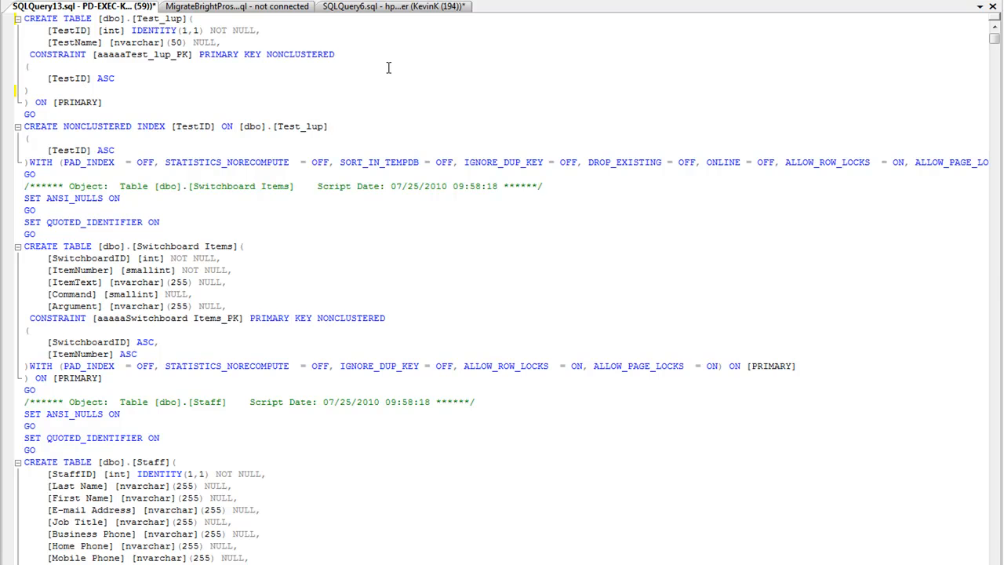
Step: Open the already edited BrightProspect migration script and examine its table, constraint and index definitions, returning to its beginning
key(ctrl+Tab)
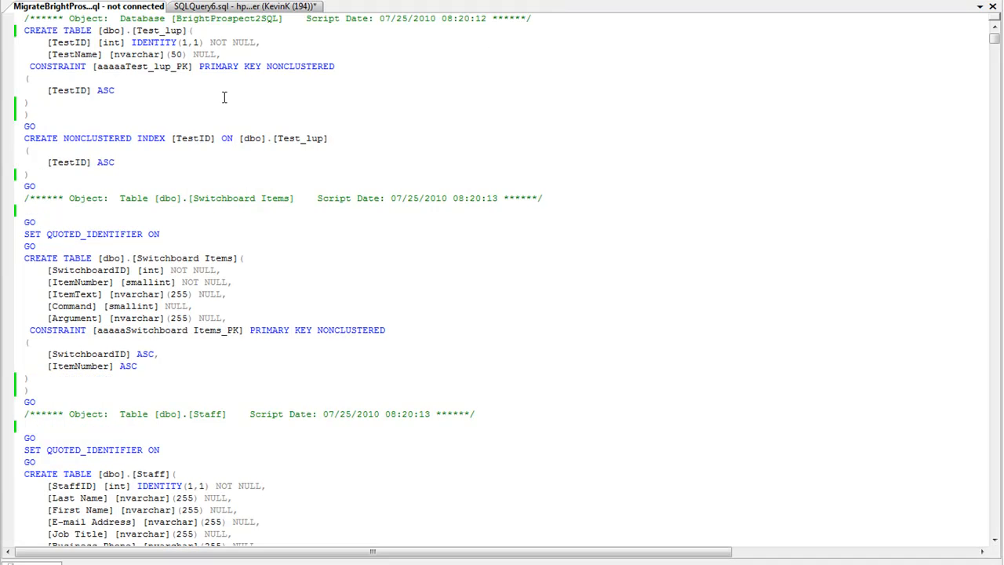
click(227, 80)
key(Down)
key(Down)
key(Down)
key(Down)
key(Down)
key(Down)
key(Down)
key(Down)
key(Down)
key(Down)
key(Down)
key(Down)
key(Down)
key(Down)
key(Down)
key(Down)
key(Down)
key(Down)
key(Down)
key(Down)
key(Down)
key(Down)
key(Down)
key(Down)
key(Down)
key(Down)
key(Down)
key(Down)
key(Down)
key(Down)
key(Down)
key(Down)
key(Down)
key(Down)
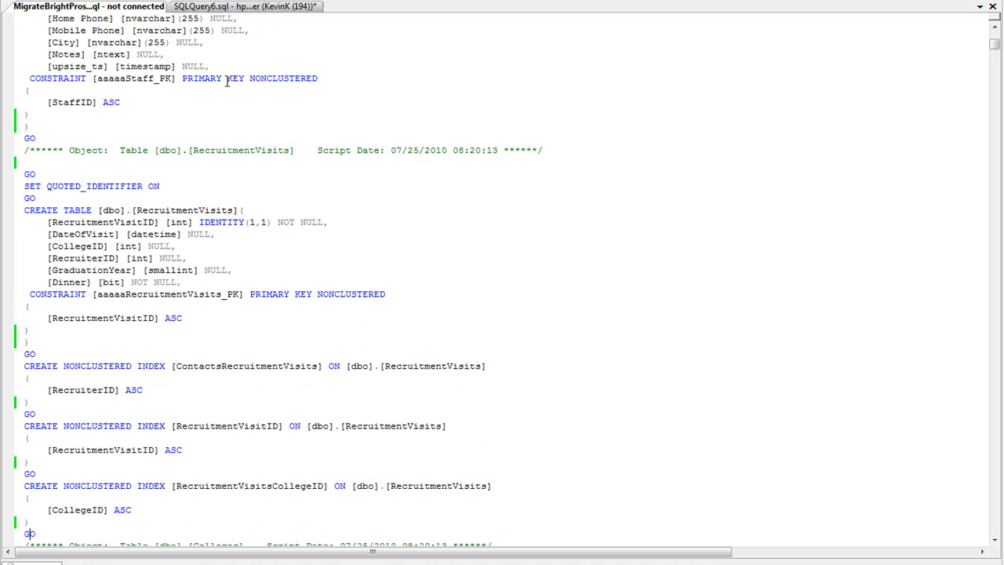
key(Up)
key(Up)
key(Up)
key(Up)
key(Up)
key(Up)
key(Up)
key(Up)
key(Up)
key(Up)
key(Up)
key(Up)
key(Up)
key(Up)
key(Up)
key(Up)
key(Up)
key(Up)
key(Up)
key(Up)
key(Up)
key(Up)
key(Up)
key(Up)
key(Up)
key(Up)
key(Up)
key(Up)
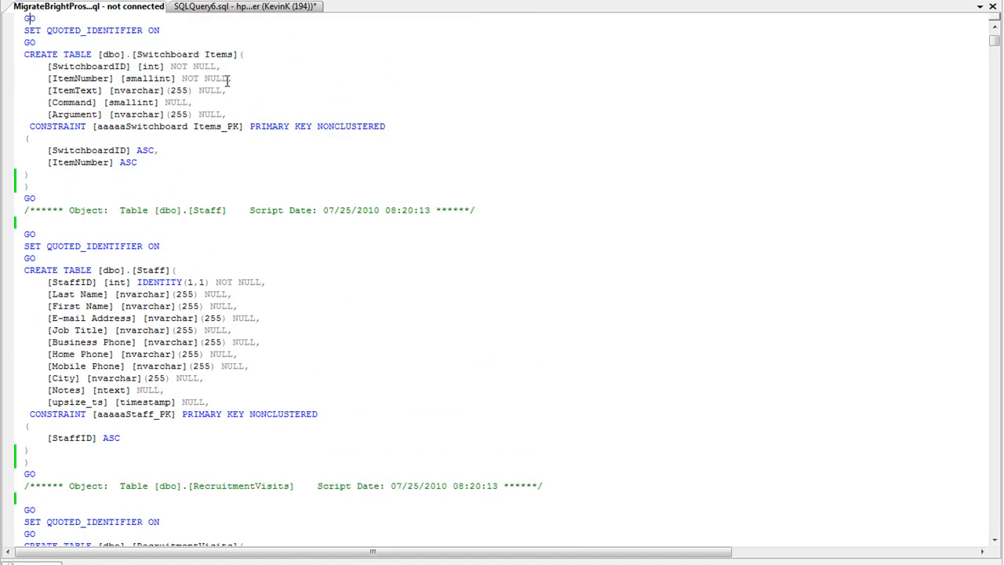
key(Up)
key(Up)
key(Up)
key(Up)
key(Up)
key(Up)
key(Up)
key(Up)
key(Up)
key(Up)
key(Up)
key(Up)
key(Up)
key(Up)
key(Up)
key(Up)
key(Up)
key(Up)
key(Up)
key(Up)
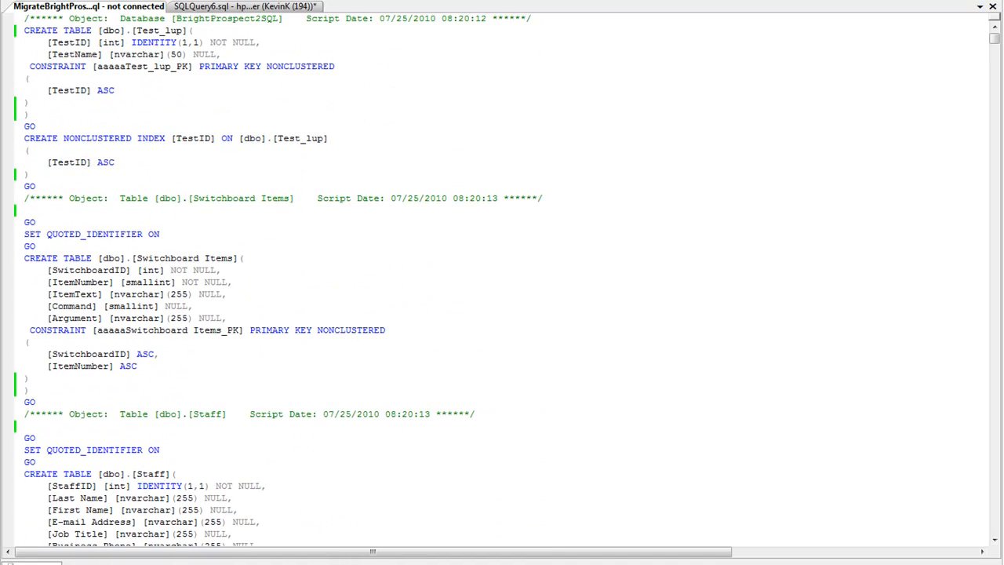
Step: Connect the migration script to BrightProspect2SQL on hpejz8a6ux.database.windows.net using SQL Server Authentication with the saved login and execute it
right_click(497, 115)
mouse_move(561, 212)
click(764, 208)
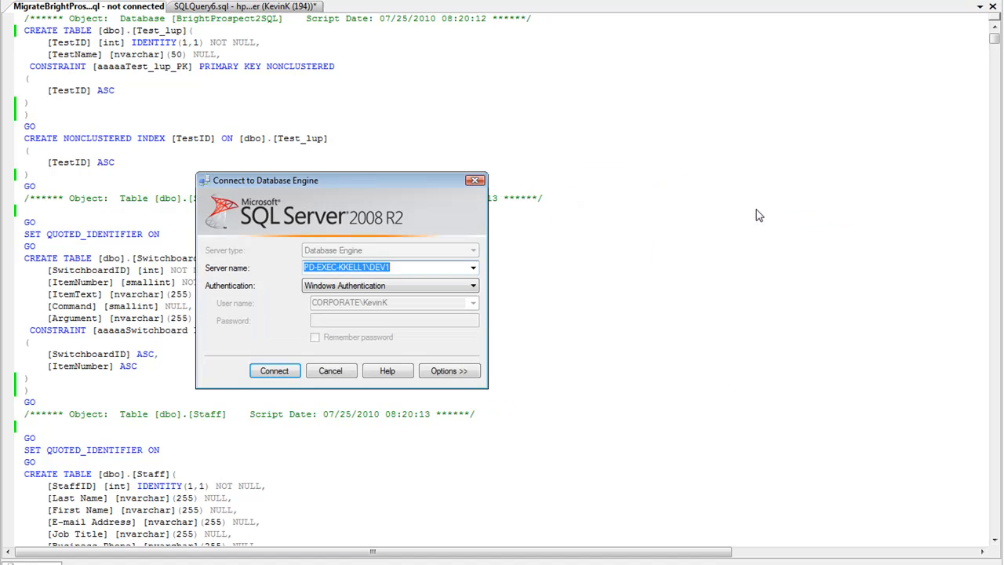
click(474, 267)
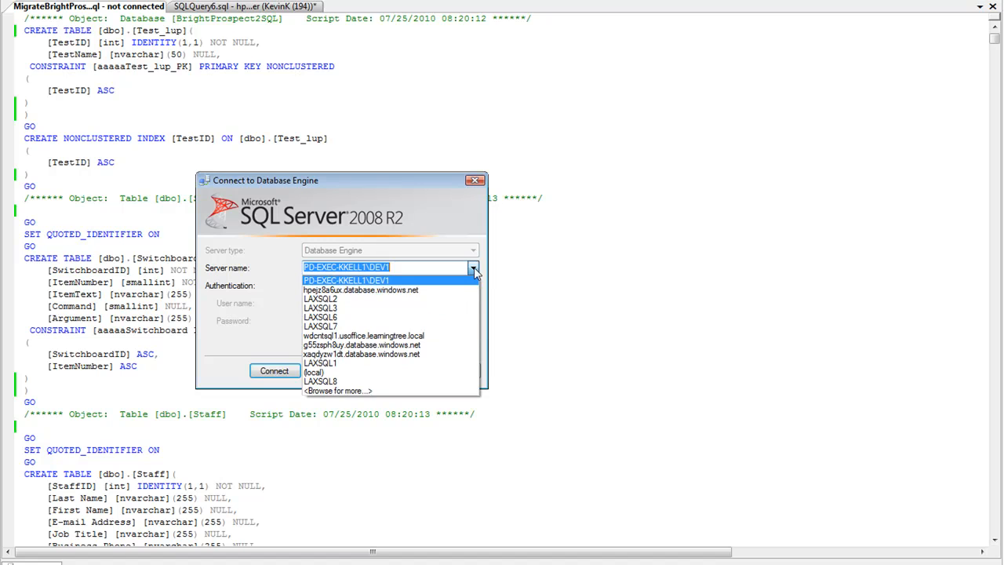
click(444, 299)
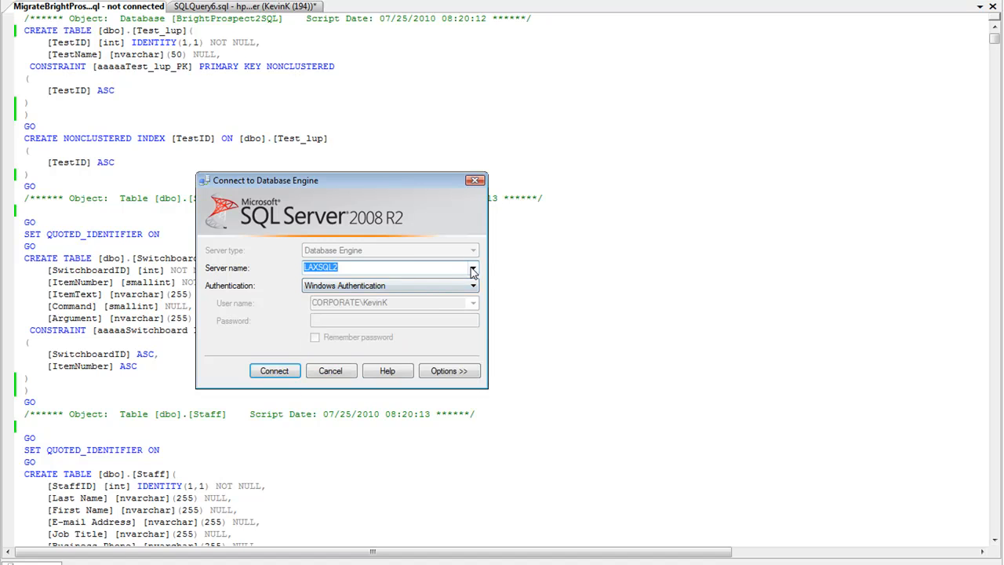
click(473, 267)
click(330, 290)
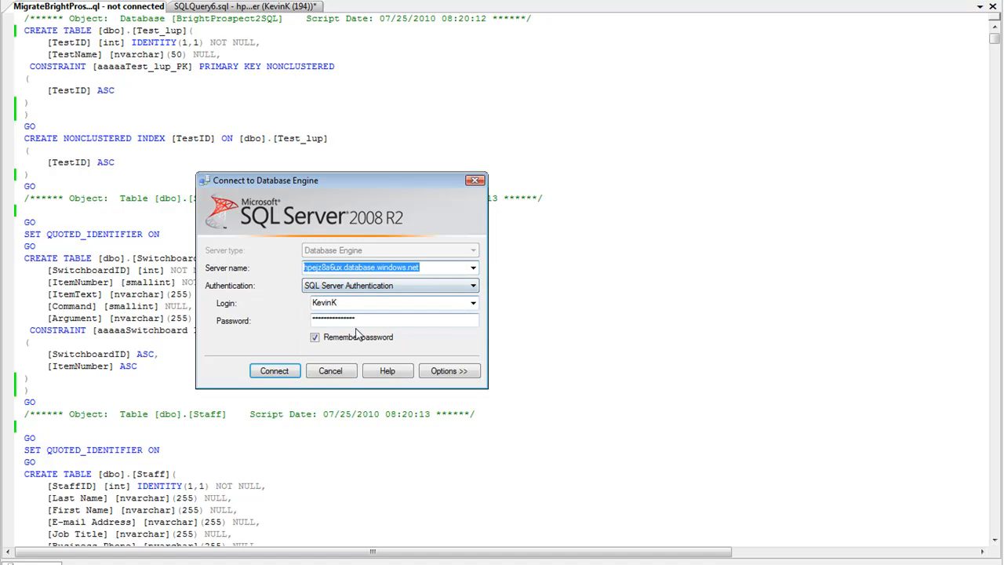
click(446, 371)
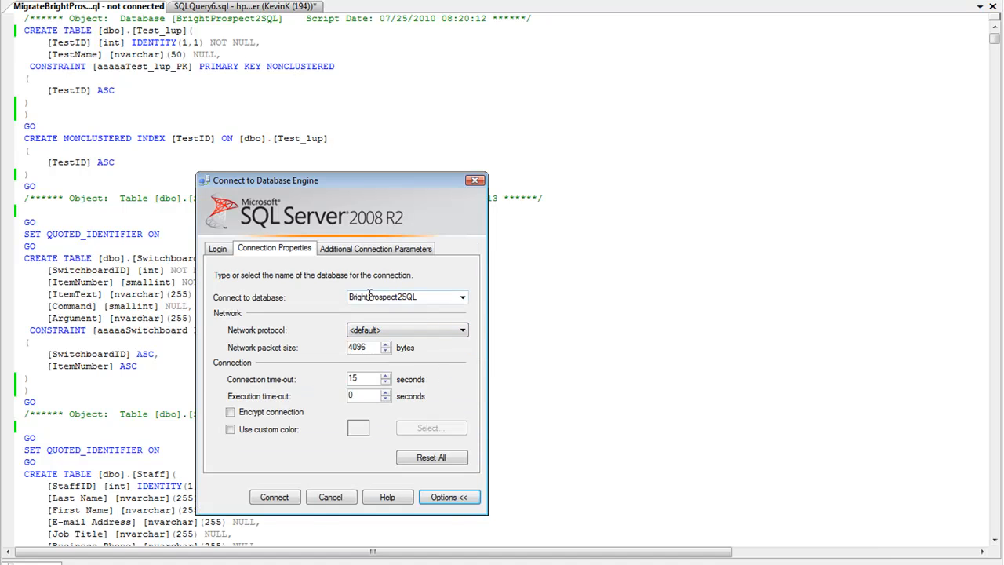
click(287, 498)
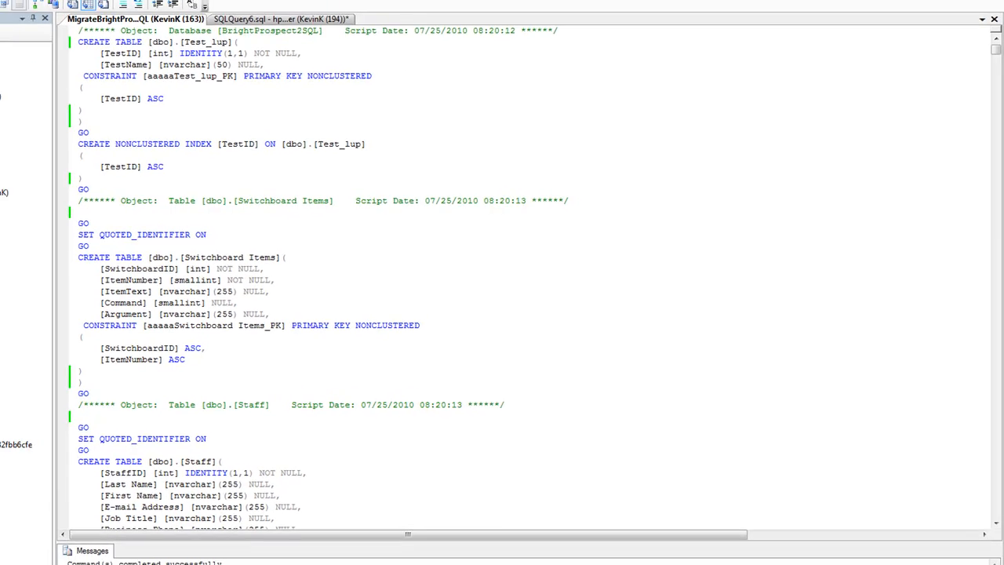
click(41, 36)
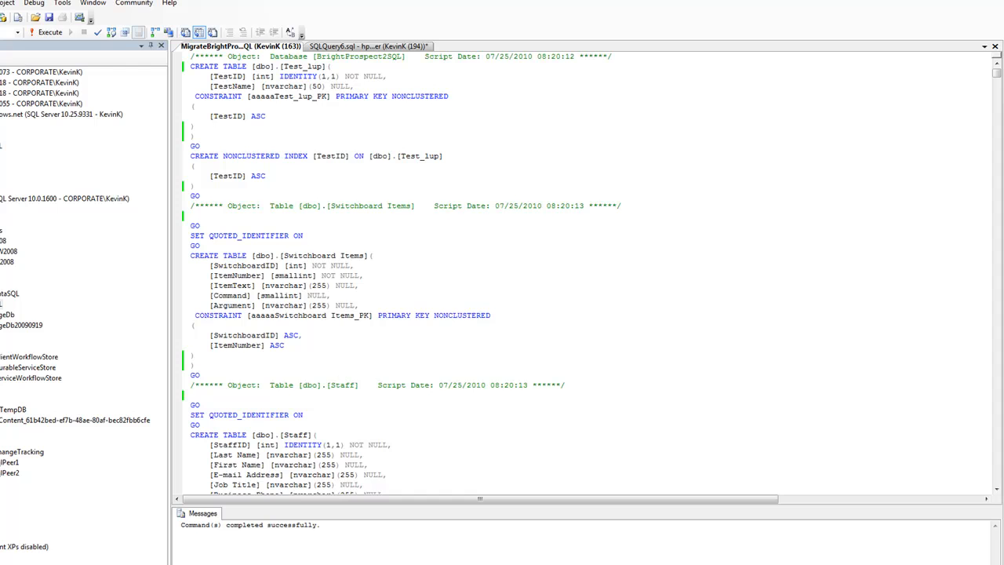
Step: Refresh the BrightProspect2SQL database on hpejz8a6ux.database.windows.net and inspect its tables
click(2, 146)
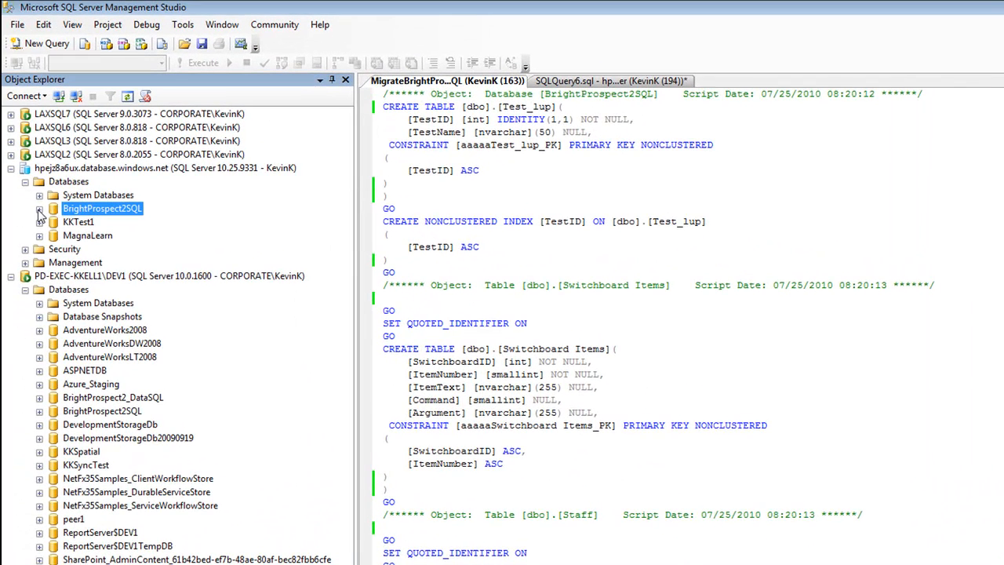
click(40, 209)
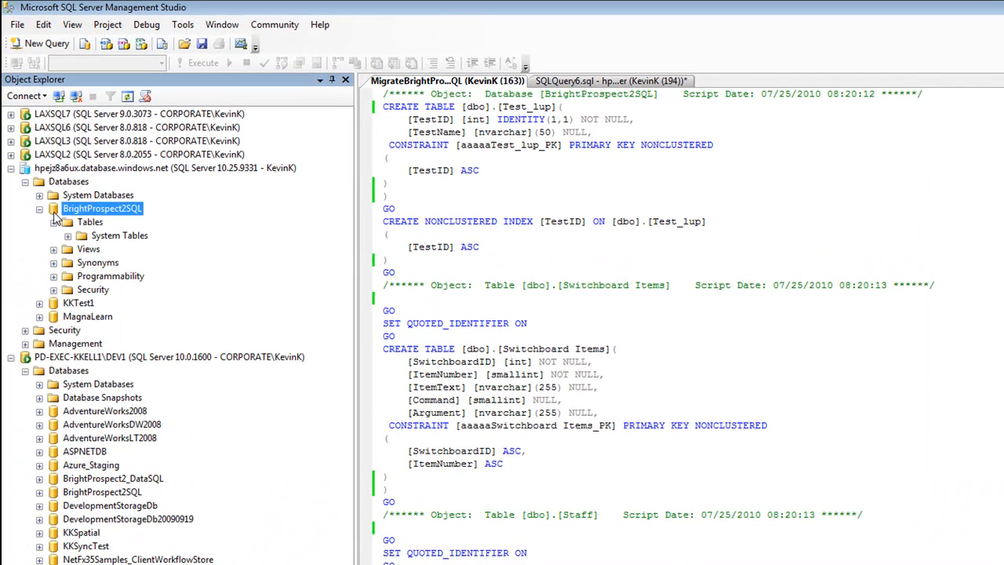
right_click(111, 209)
click(130, 351)
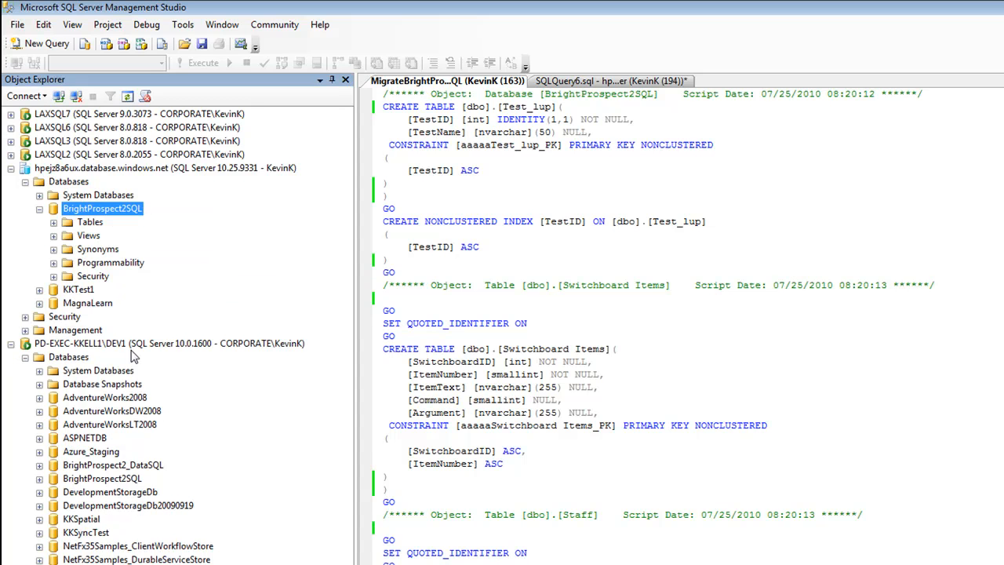
click(53, 223)
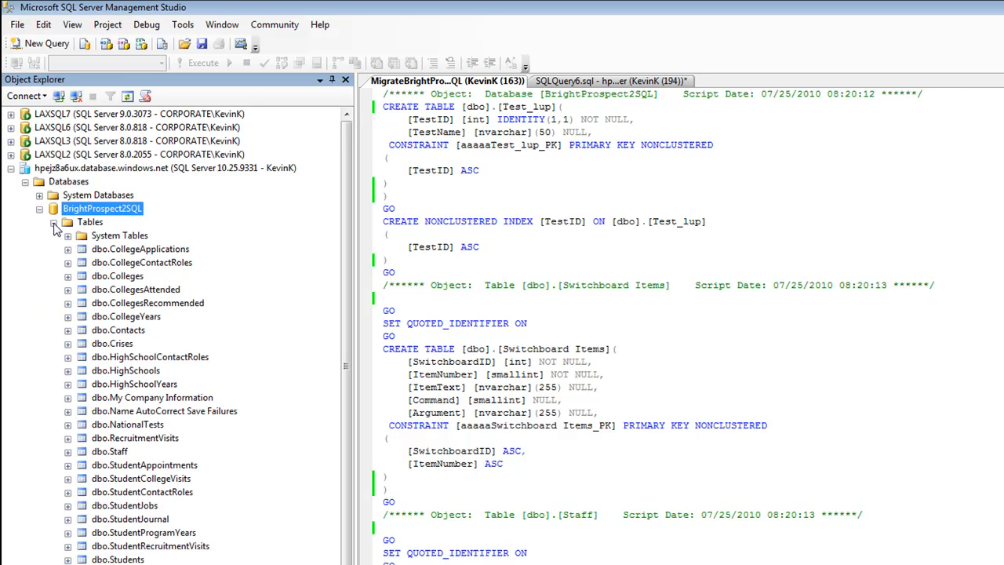
click(54, 223)
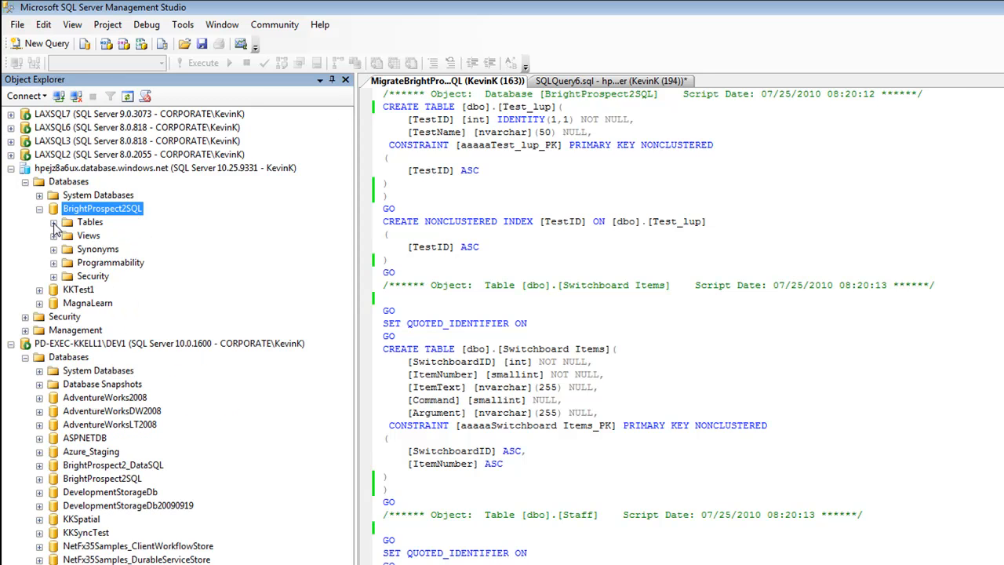
Step: Check the views, stored procedures and table-valued functions of the BrightProspect2SQL database on the Azure server
click(53, 236)
click(53, 236)
click(53, 263)
click(67, 277)
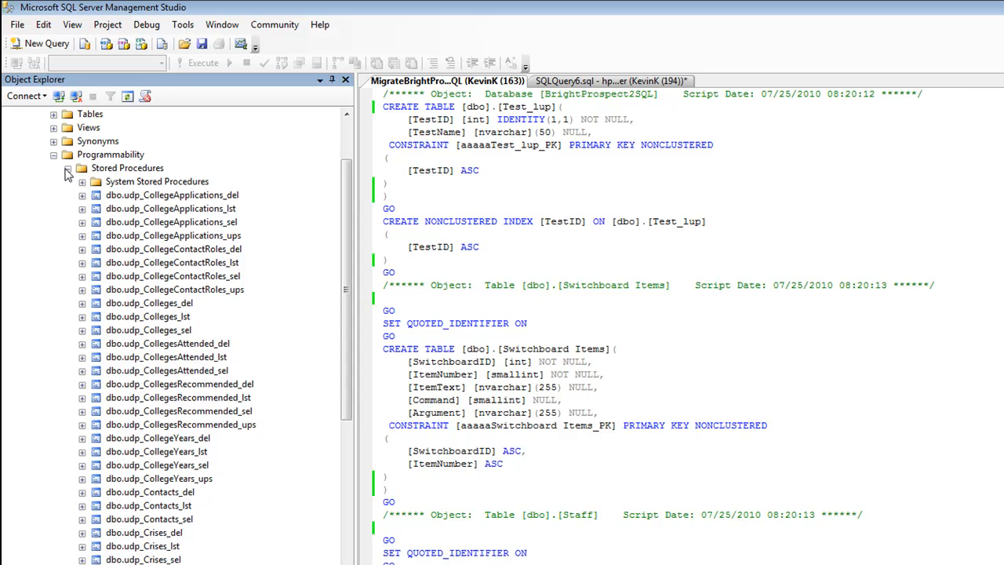
click(68, 170)
click(68, 290)
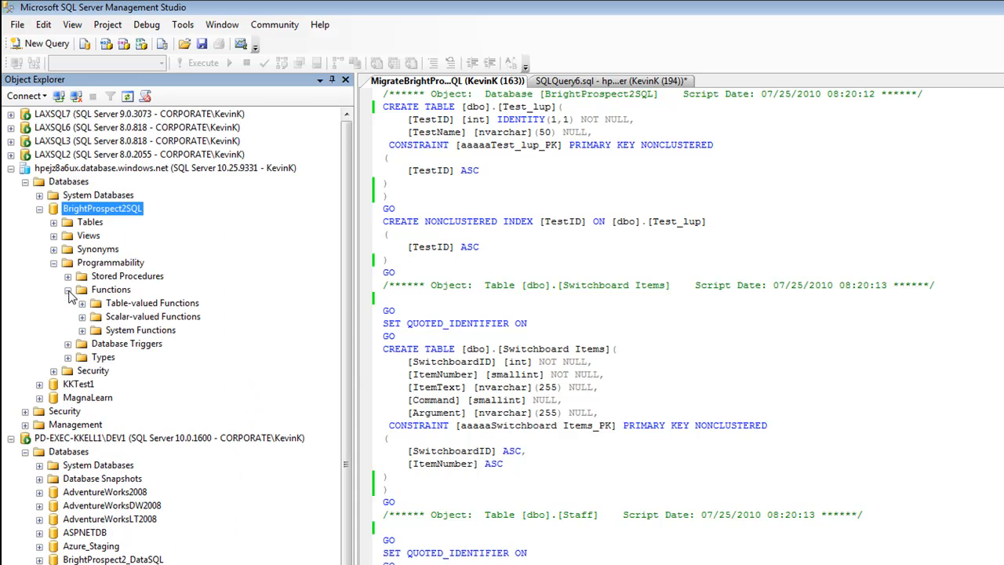
click(82, 304)
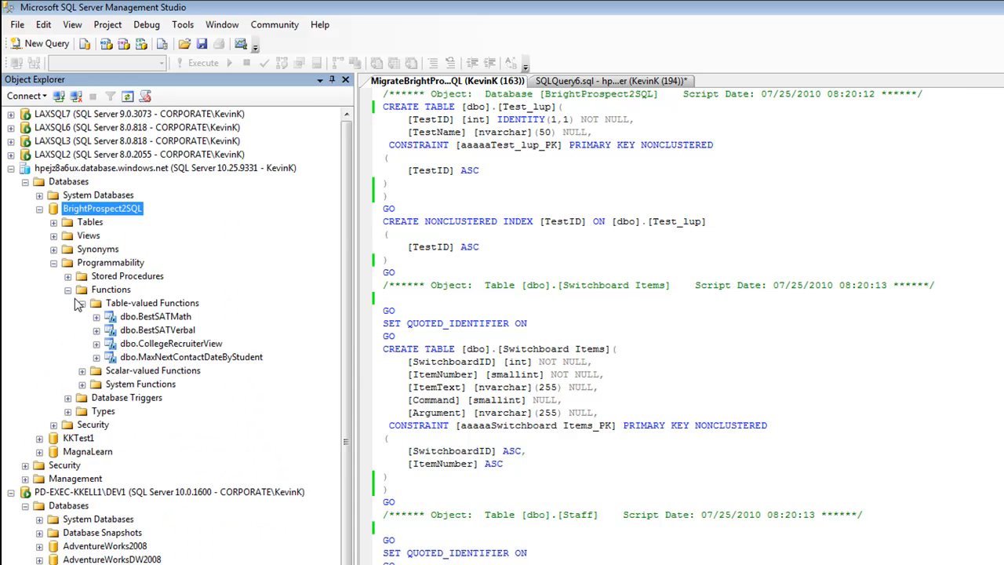
click(67, 289)
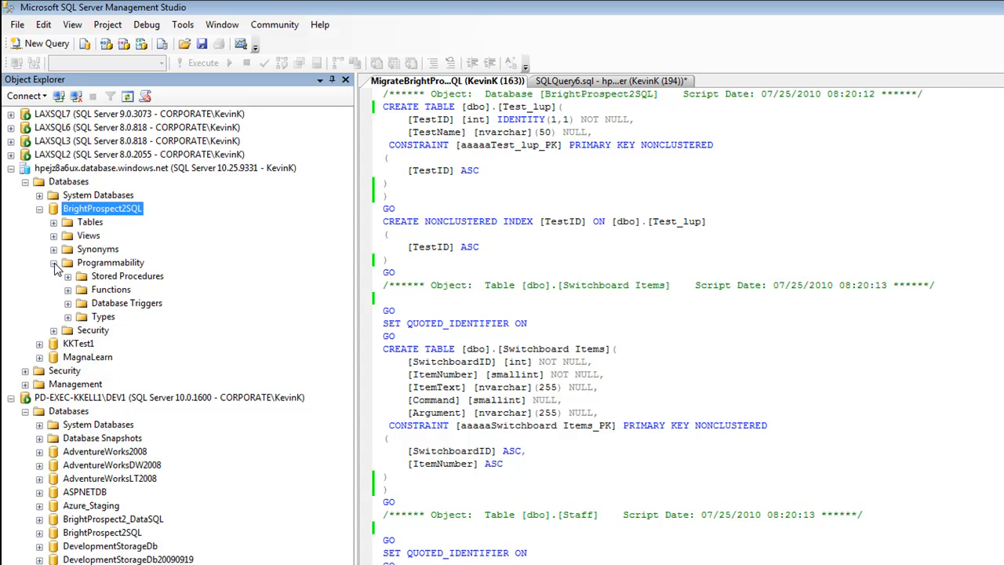
click(53, 263)
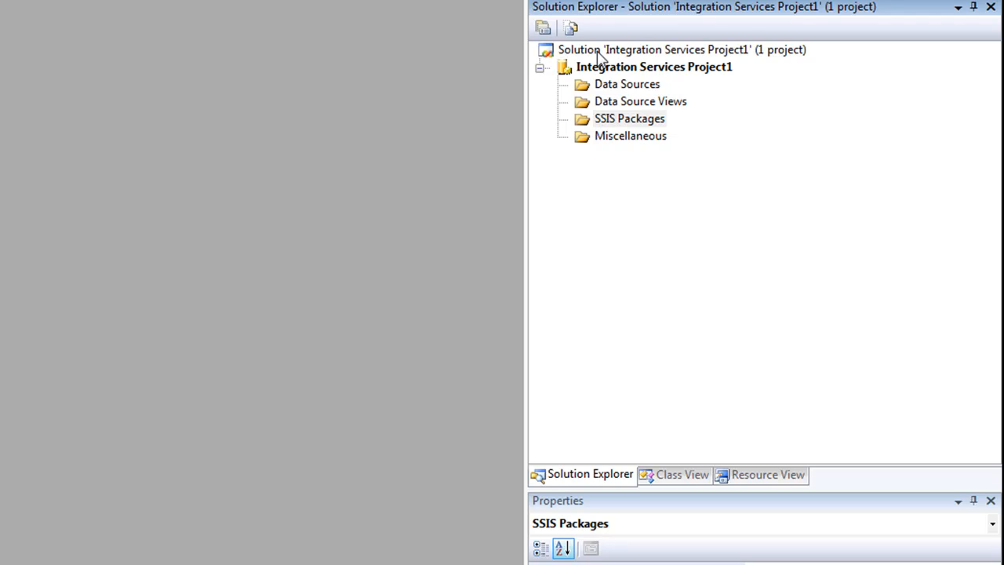
Step: In Integration Services Project1, start the SSIS Import and Export Wizard and continue past its welcome page
right_click(628, 122)
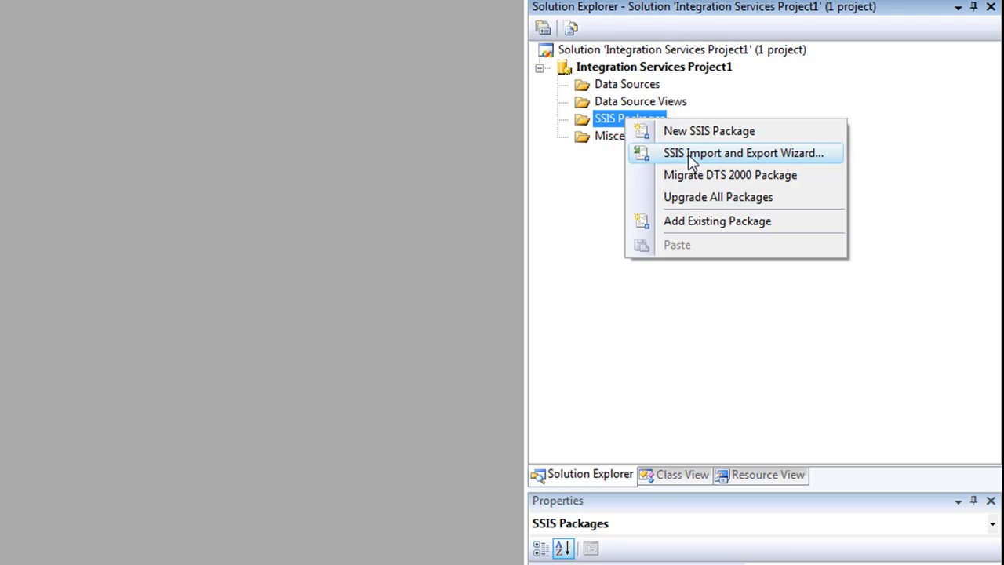
click(691, 155)
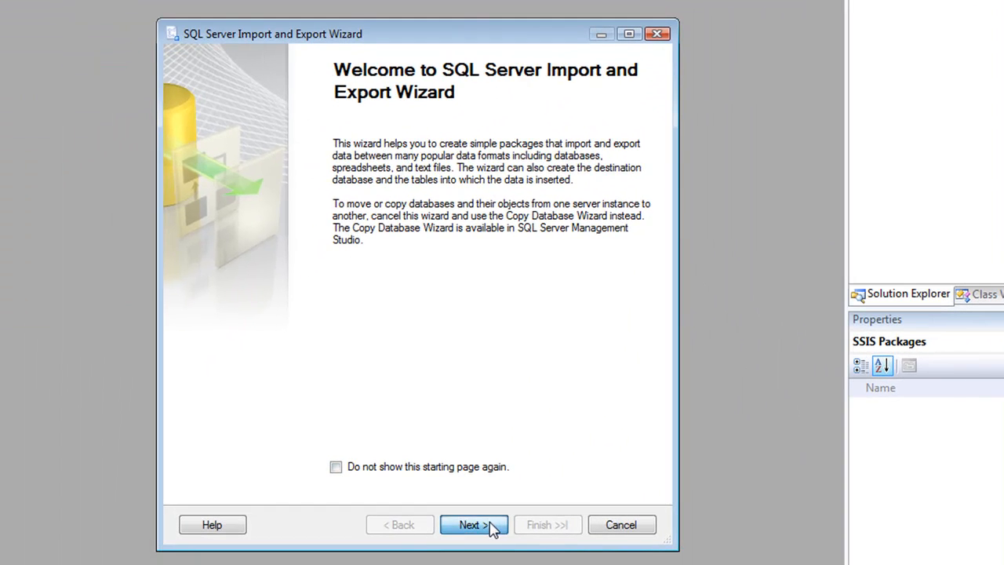
click(472, 524)
Step: Set the data source to the BrightProspect2SQL database on server PD-EXEC-KKELL1\DEV1 and continue to the destination page
click(368, 149)
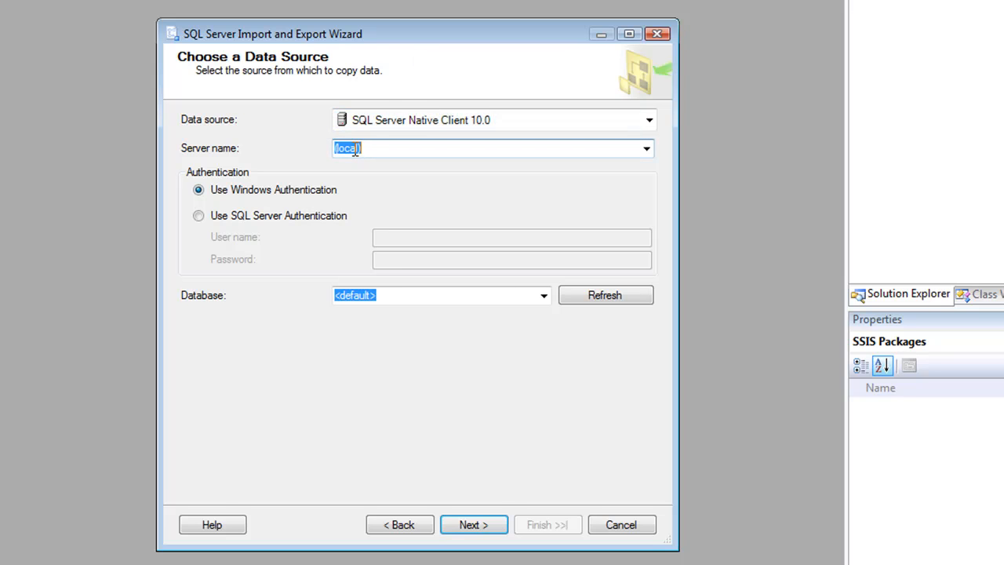
text(PD-EXEC-KKELL1\DEV1)
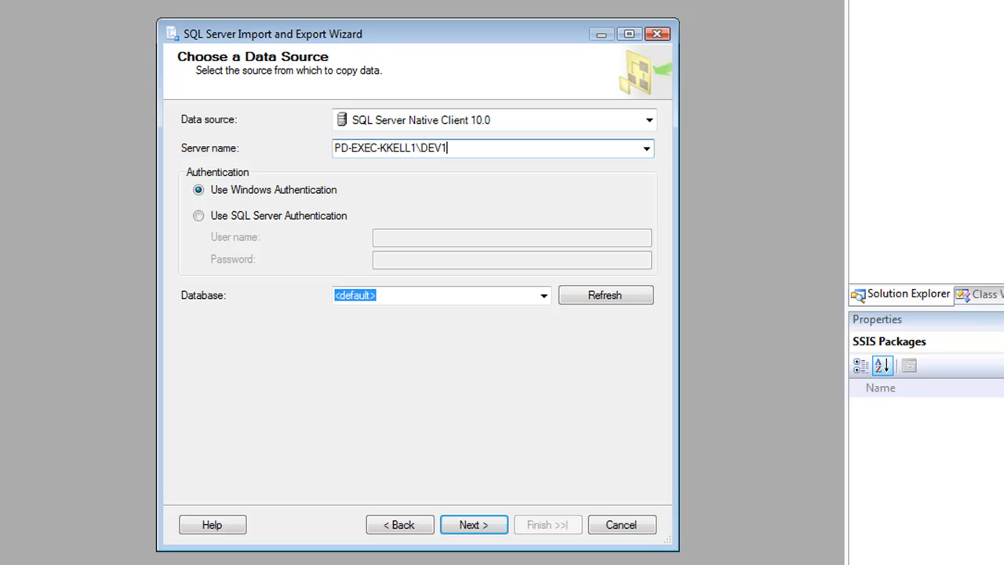
click(543, 295)
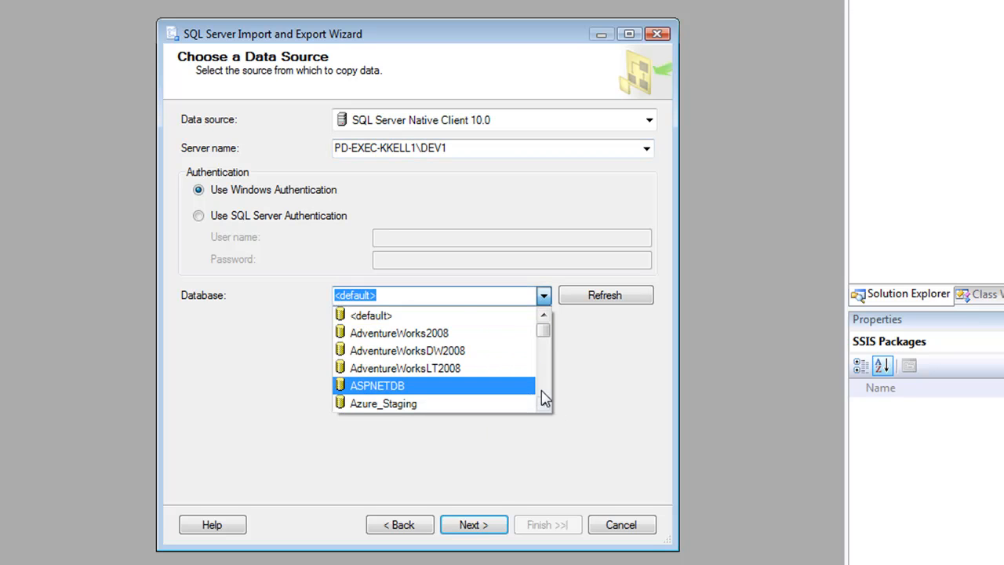
click(542, 389)
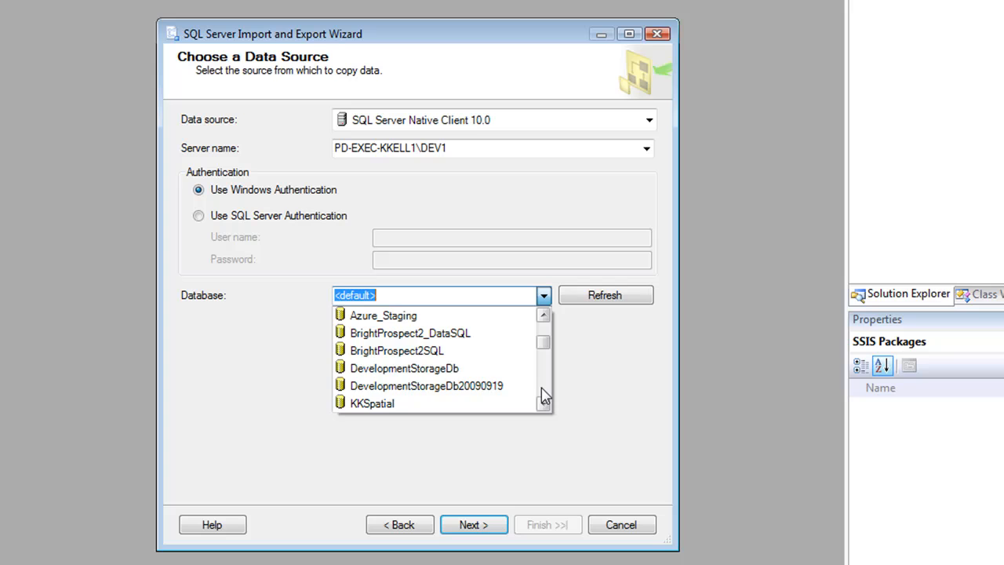
click(439, 351)
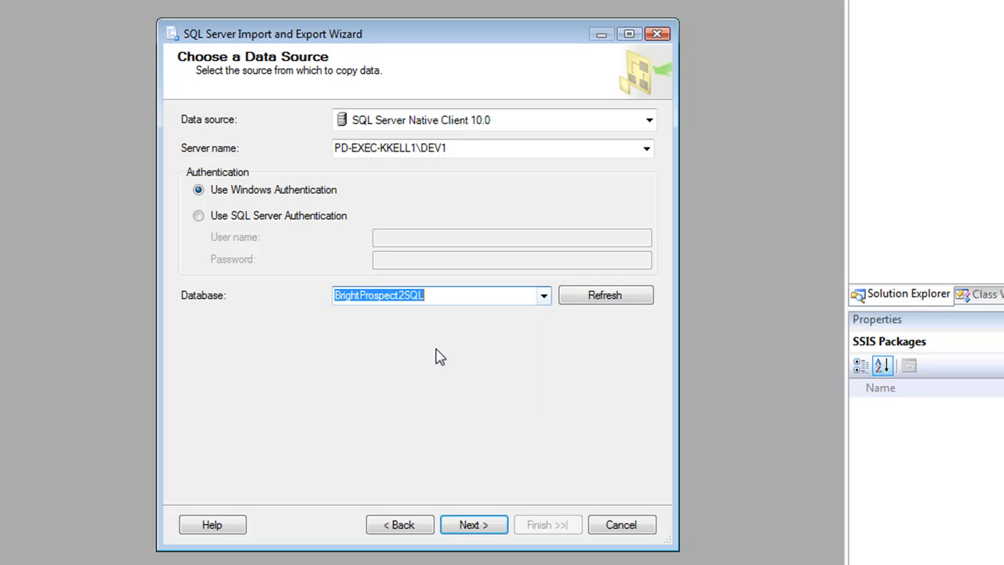
click(485, 527)
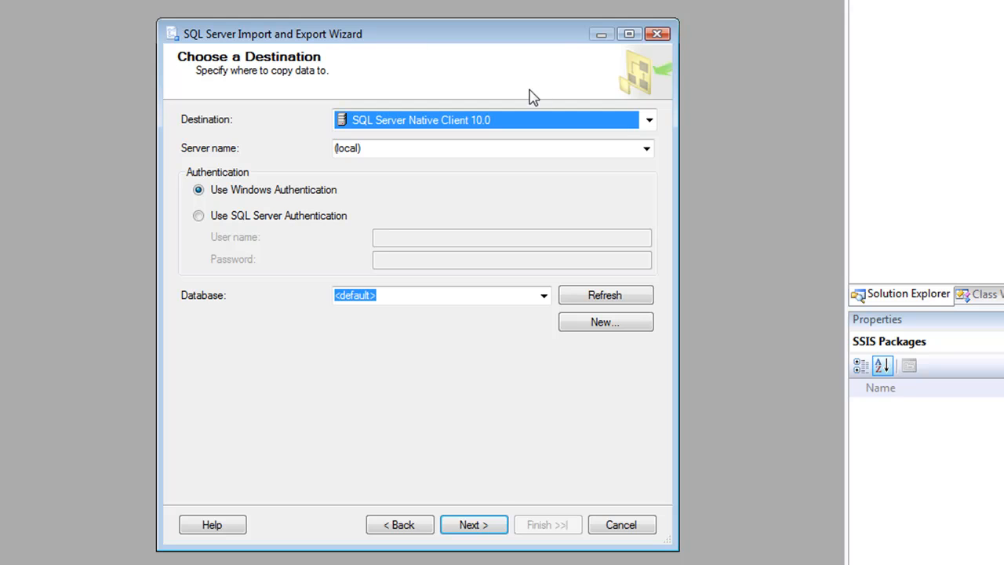
Step: Choose the .Net Framework Data Provider for SqlServer as the destination
click(649, 122)
drag(651, 254, 650, 157)
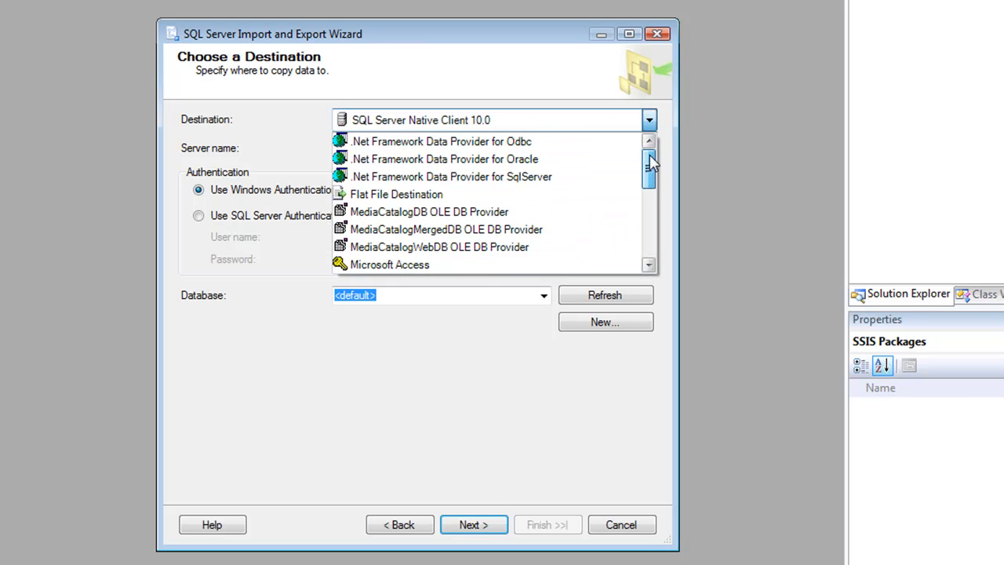
click(409, 180)
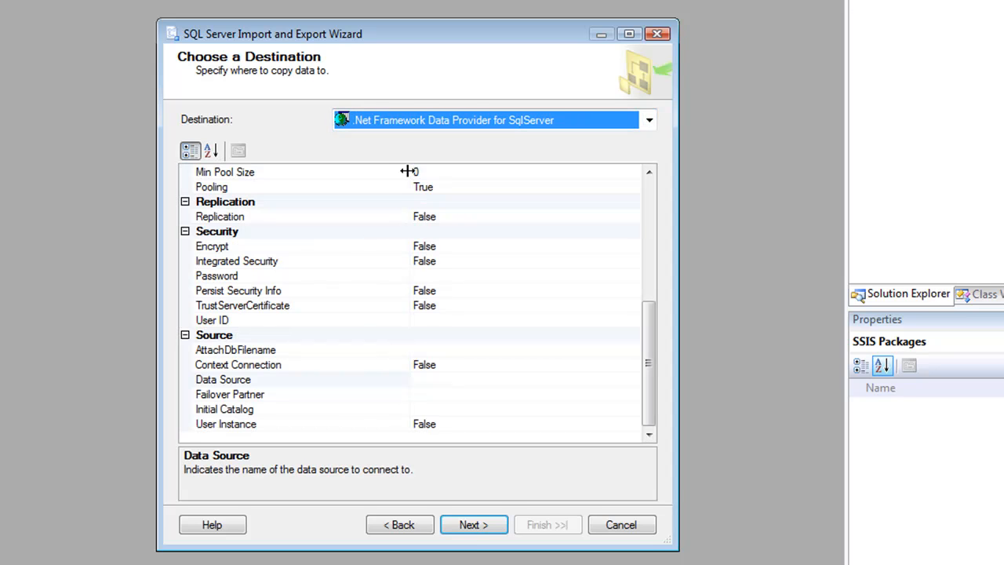
Step: Enter the account password and the user ID in the destination's security properties
click(448, 276)
text(••)
key(BackSpace)
key(BackSpace)
text(••••••••)
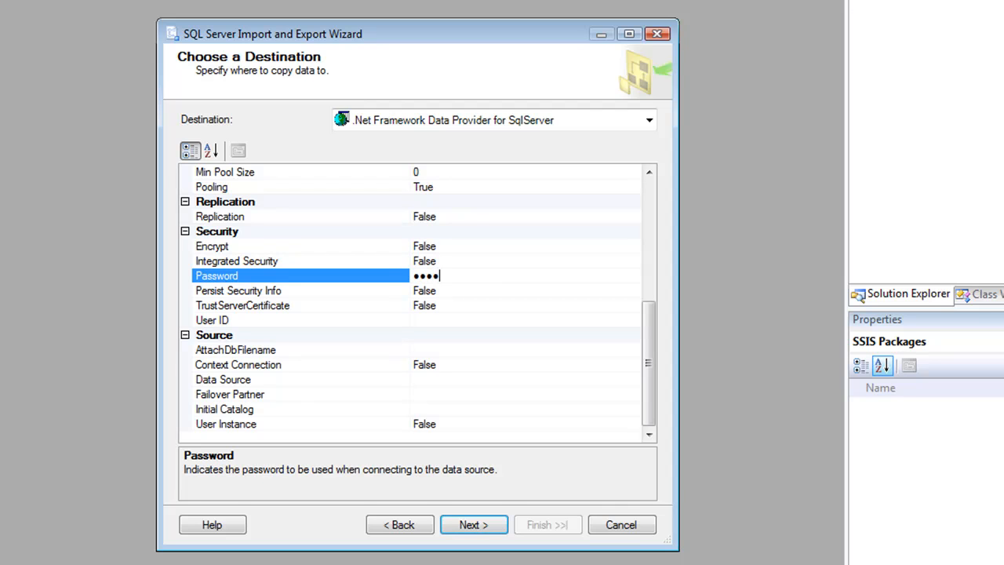
text(•)
click(454, 321)
text(KevinK)
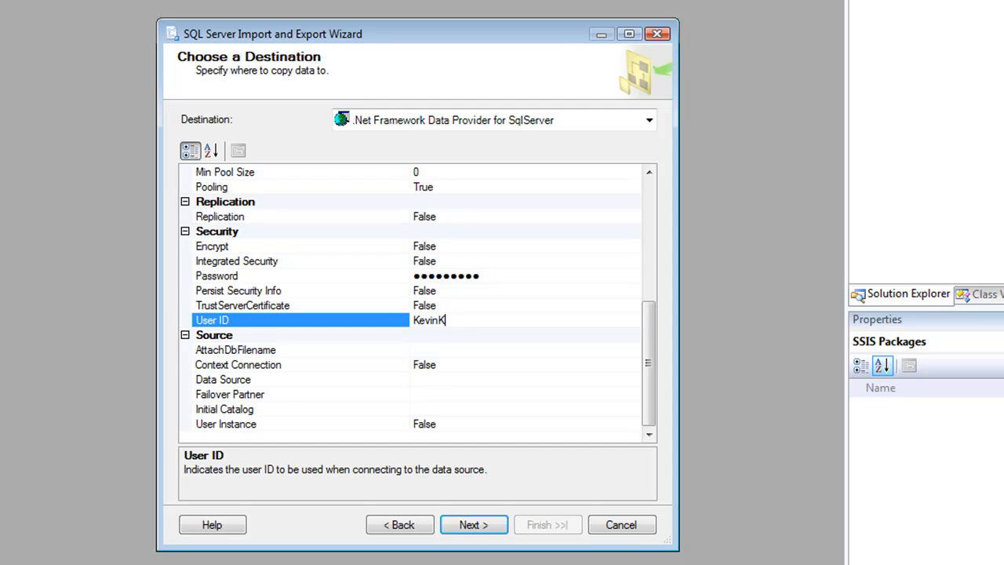
Step: Set the destination's Data Source to hpejz8a6ux.database.windows.net and its Initial Catalog to BrightProspect2SQL, and continue
click(420, 383)
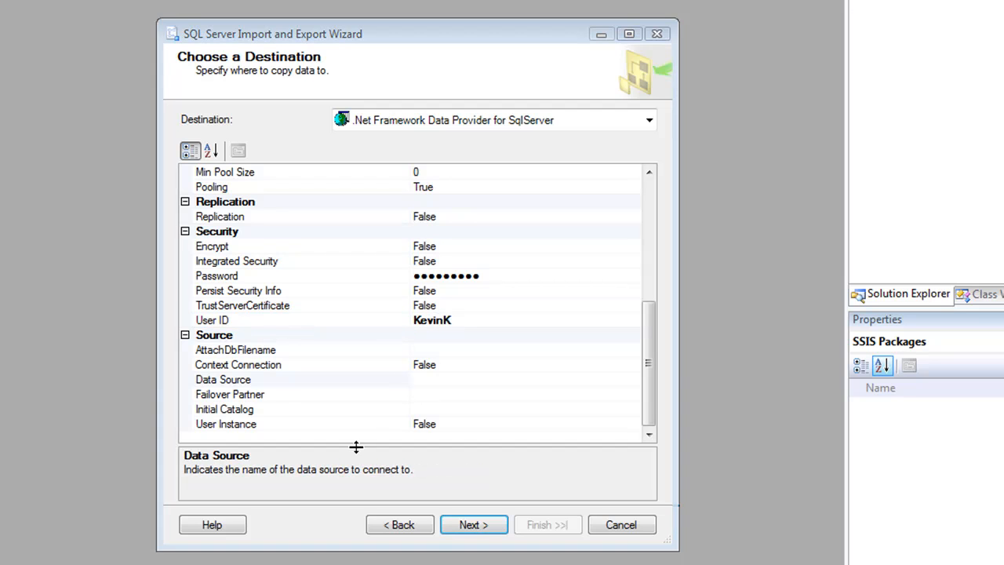
click(419, 384)
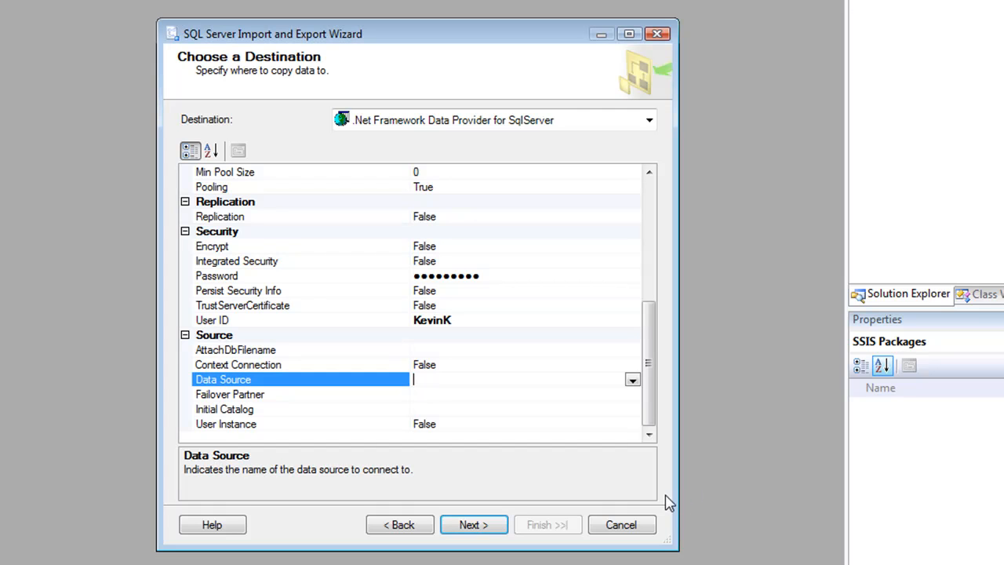
text(hpejz8a6ux.database.windows.net)
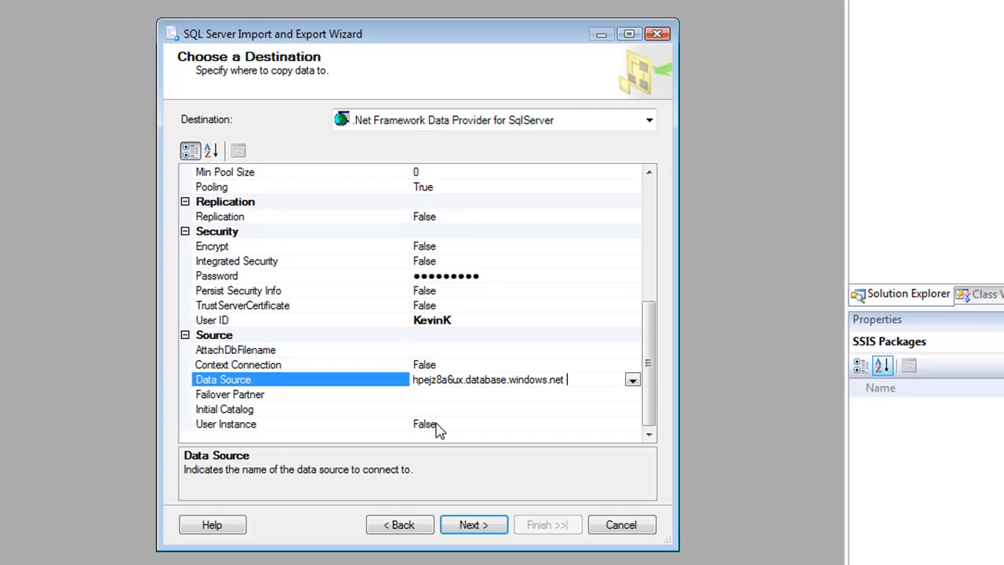
click(477, 409)
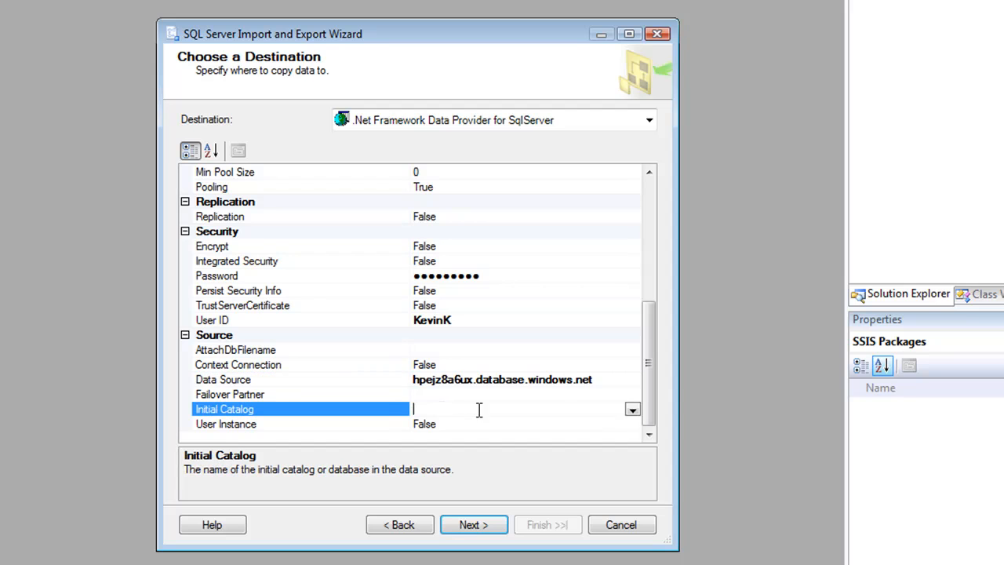
click(633, 410)
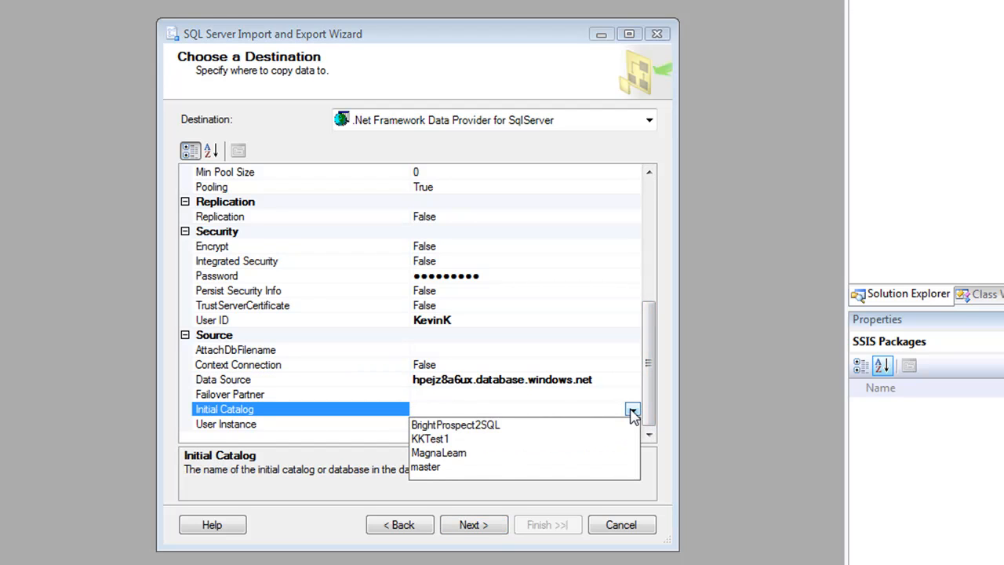
click(485, 431)
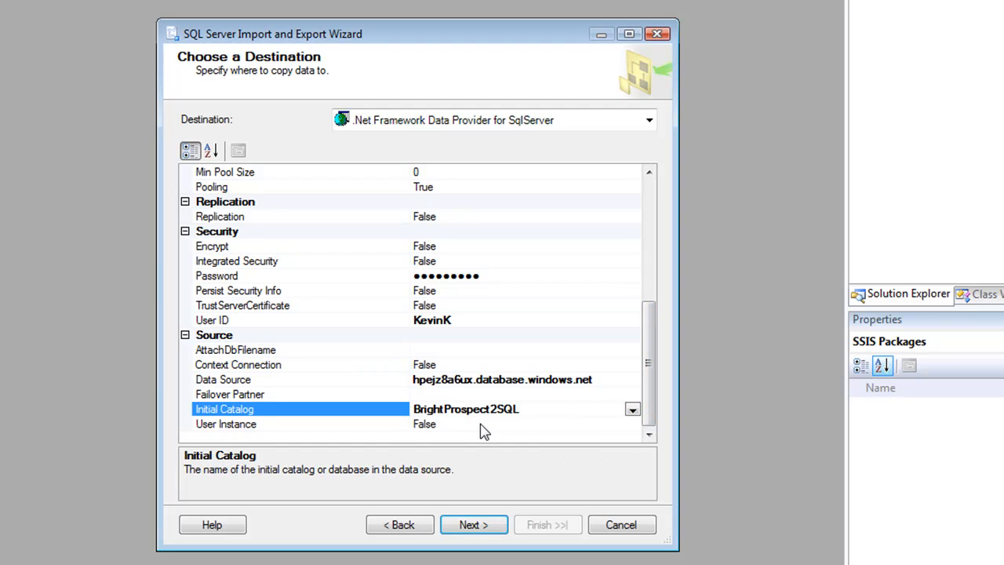
click(473, 525)
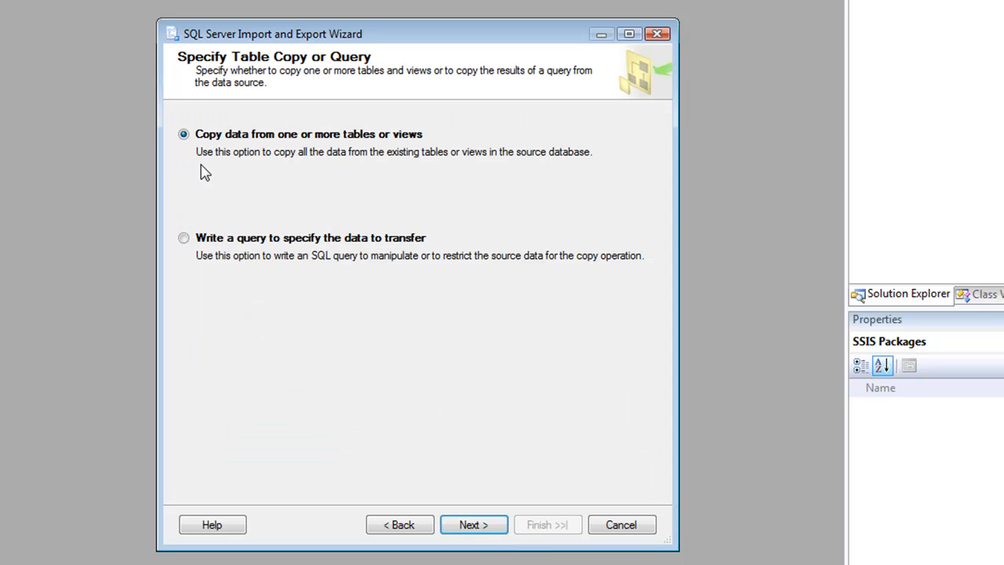
Step: Keep the option to copy data from tables or views, and select all source tables and views
click(485, 533)
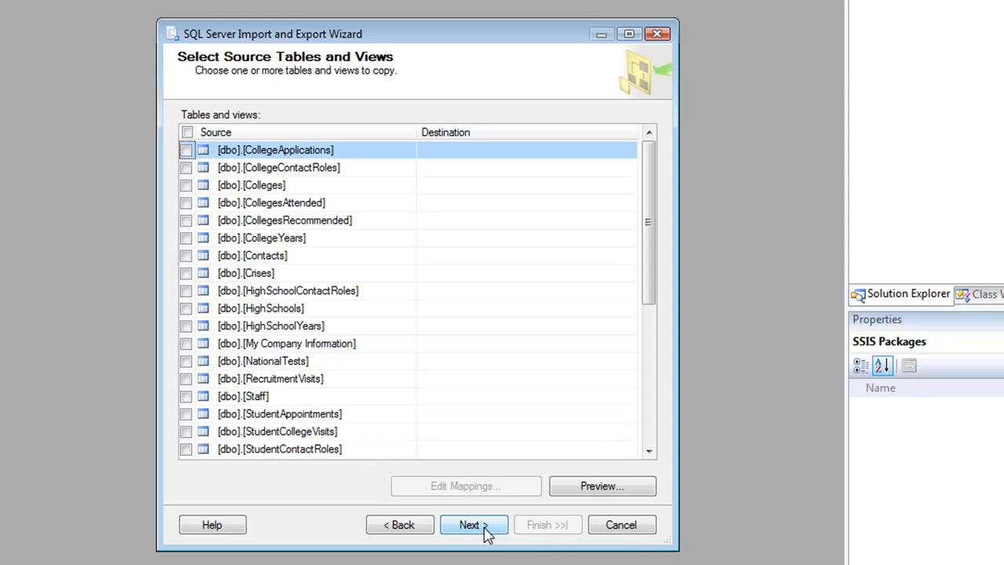
click(187, 133)
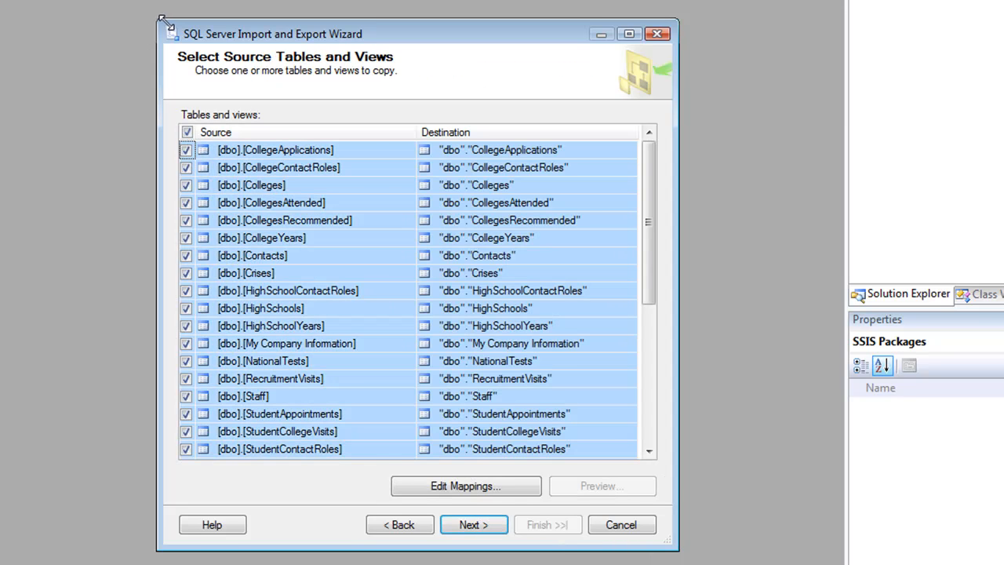
drag(163, 21, 107, 1)
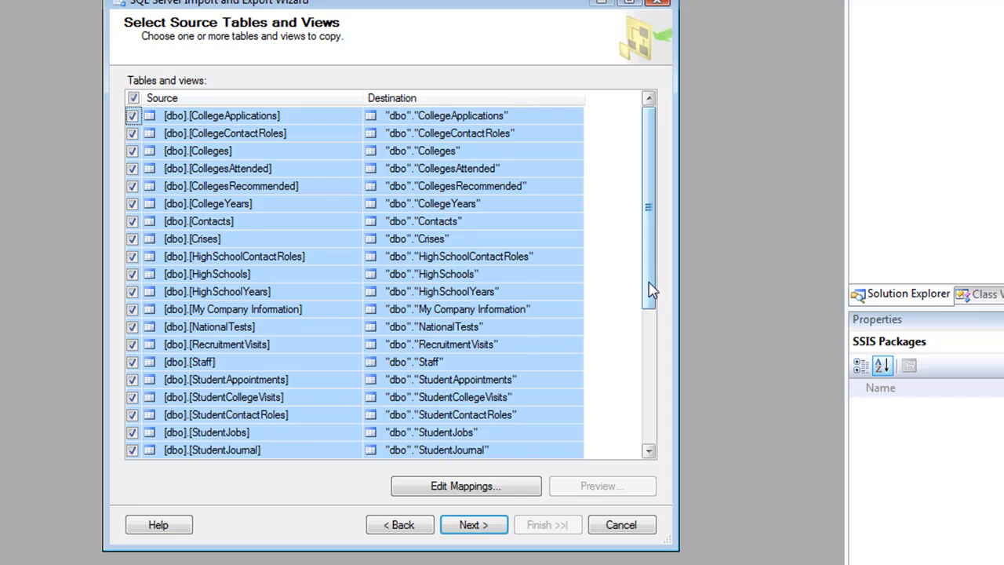
drag(651, 290, 623, 463)
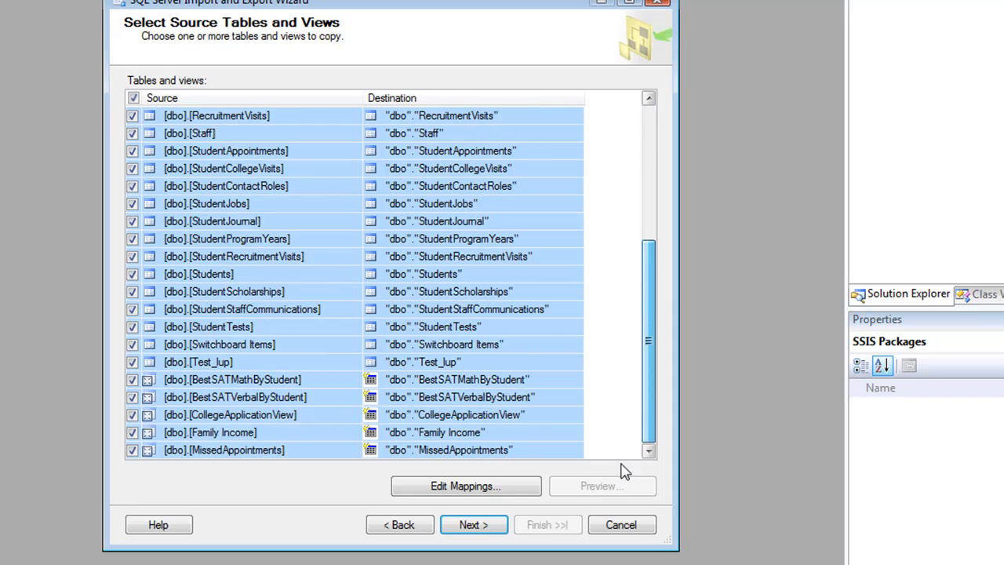
Step: Exclude the views MissedAppointments, Family Income, CollegeApplicationView, BestSATVerbalByStudent and BestSATMathByStudent from the copy, and continue
click(287, 453)
click(132, 450)
click(131, 432)
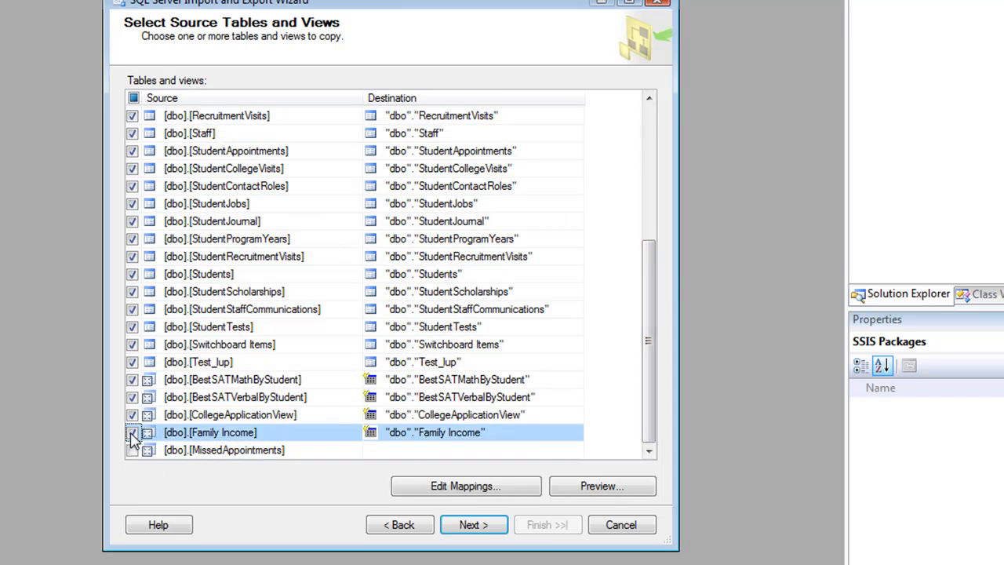
click(132, 415)
click(131, 397)
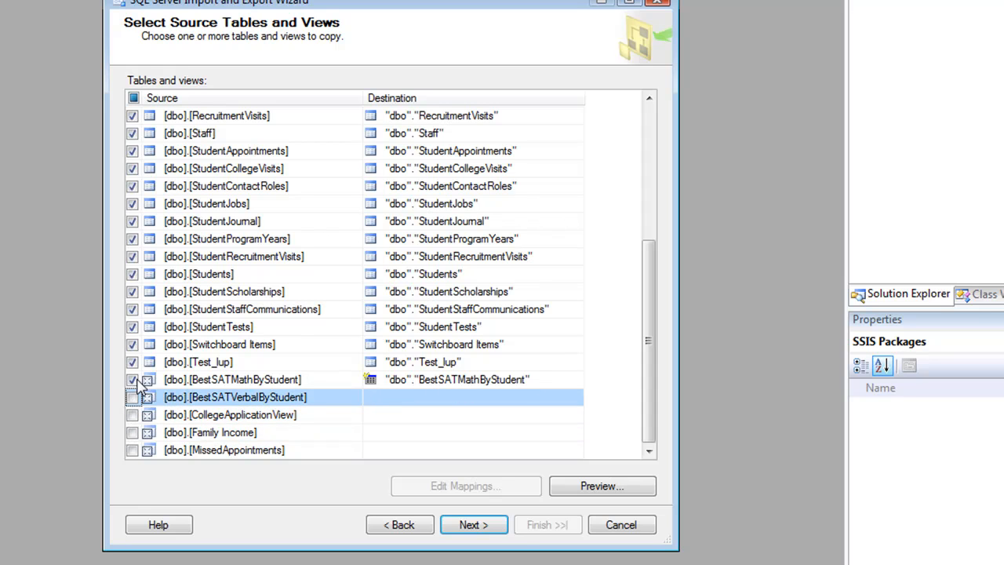
click(132, 380)
click(473, 525)
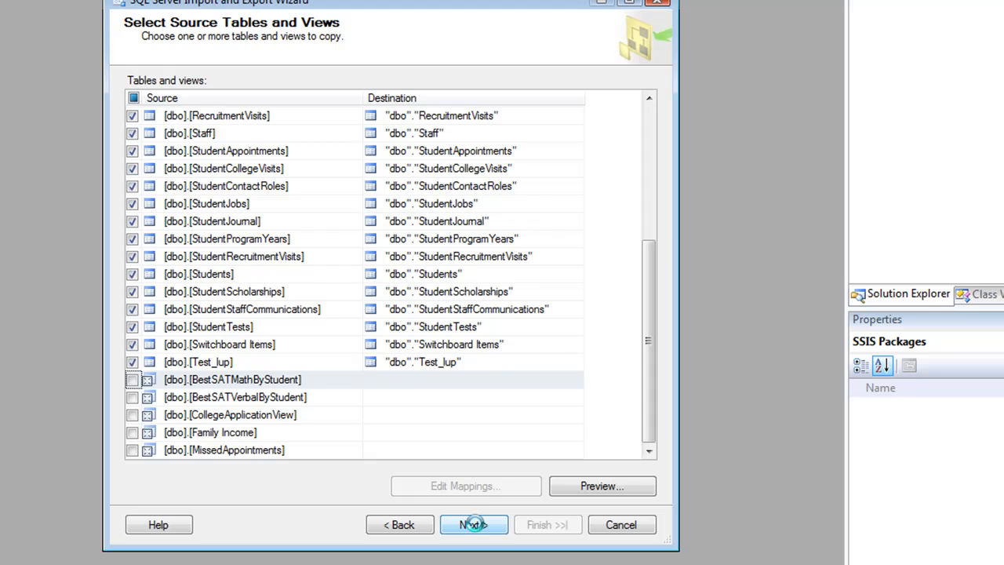
Step: Complete the wizard from its summary page to generate the SSIS package, and close the wizard
click(473, 525)
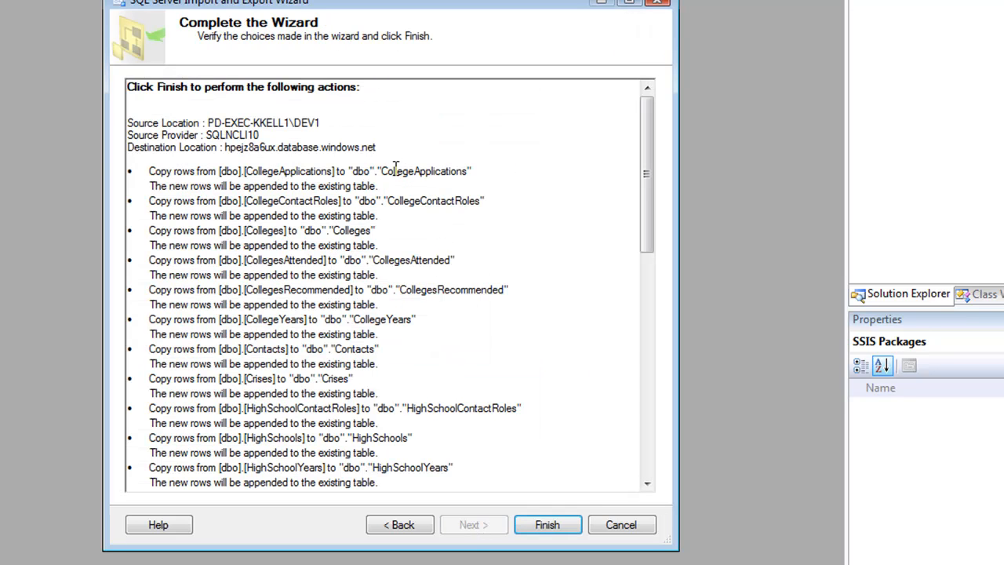
click(559, 527)
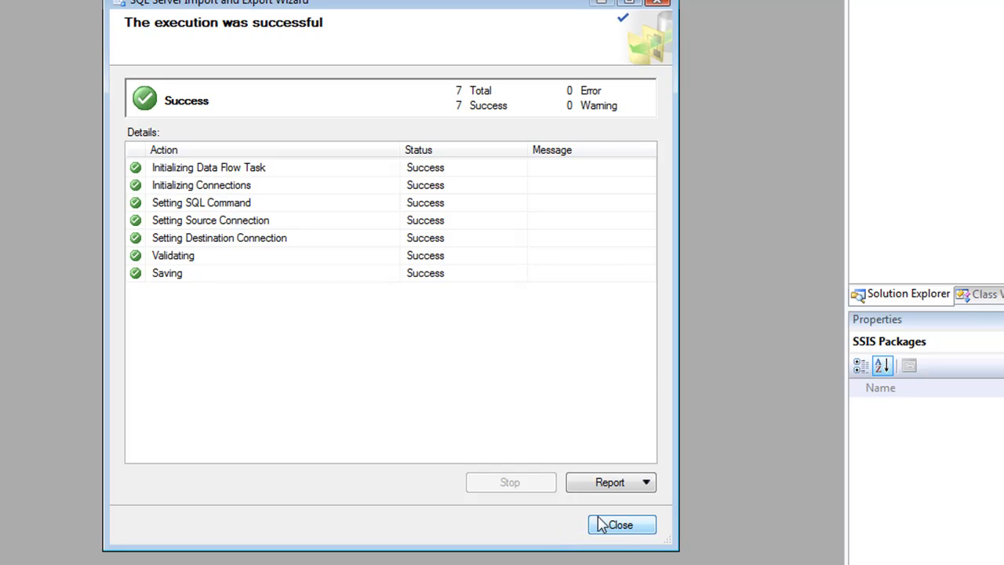
click(620, 525)
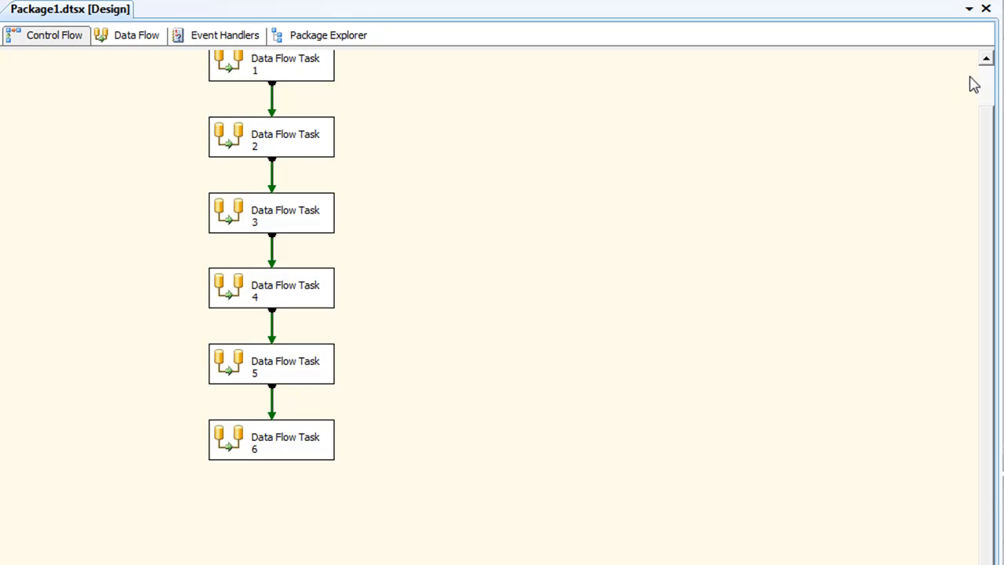
Step: Run all data flow tasks of Package1.dtsx and stop debugging once they complete
scroll(985, 74, up, 1)
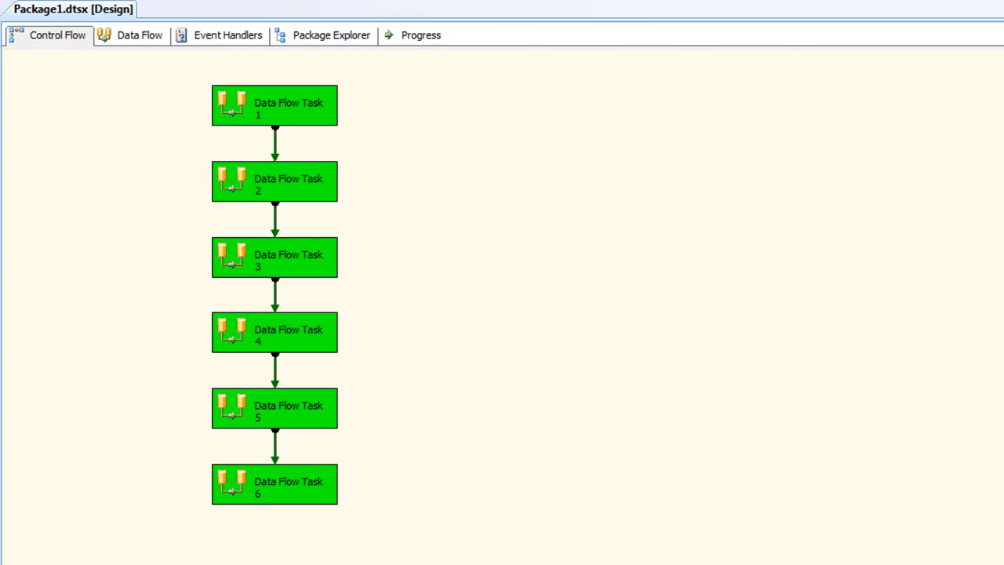
key(shift+F5)
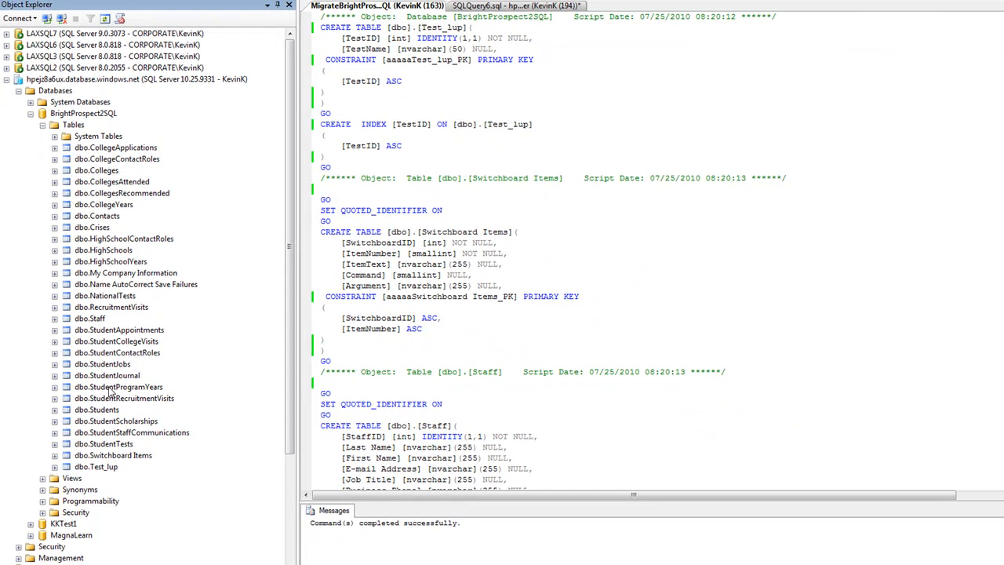
Step: In SQL Server Management Studio, script a SELECT of the Azure database's dbo.Colleges table to a new query window and execute it
right_click(112, 172)
mouse_move(177, 195)
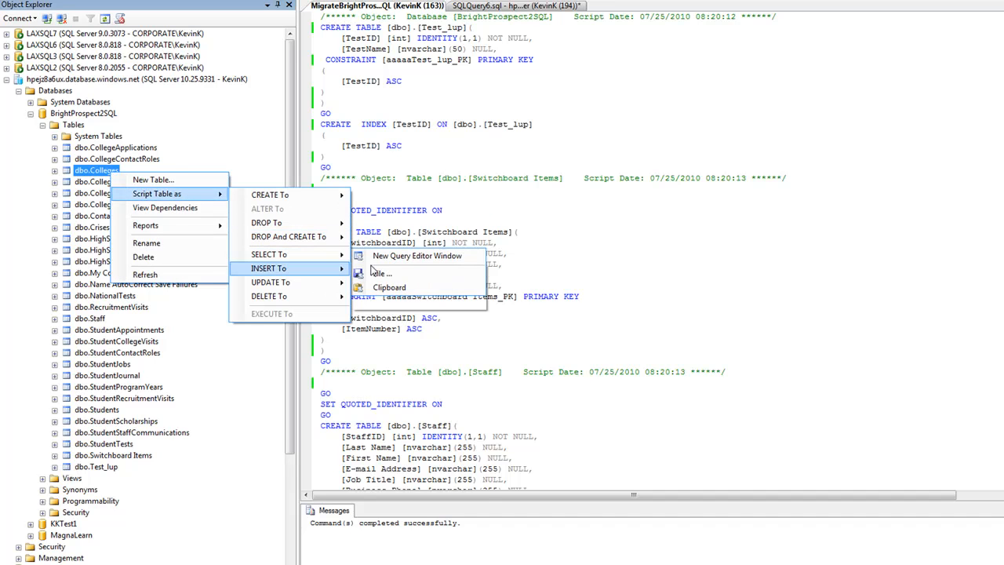
mouse_move(346, 257)
click(377, 268)
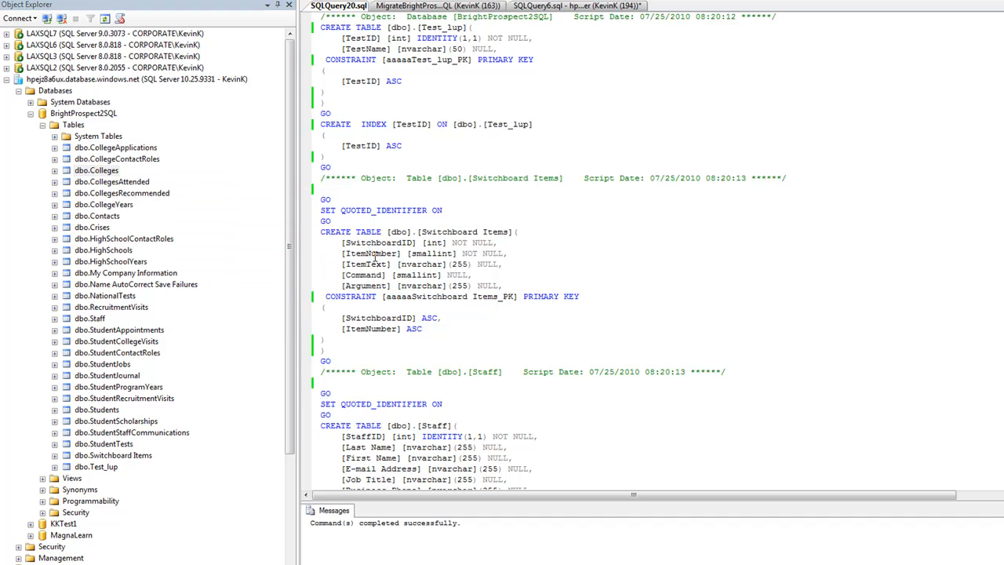
click(180, 18)
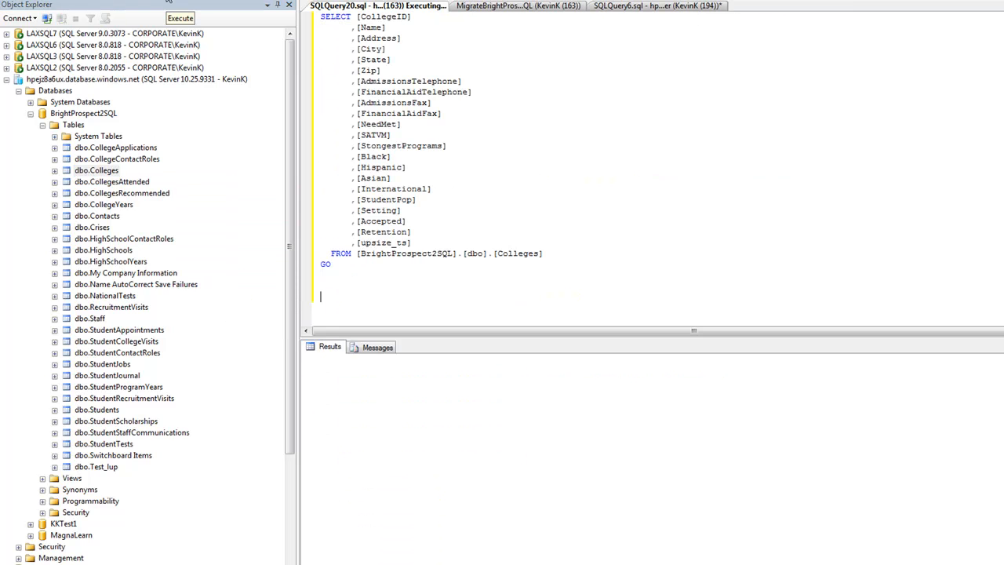